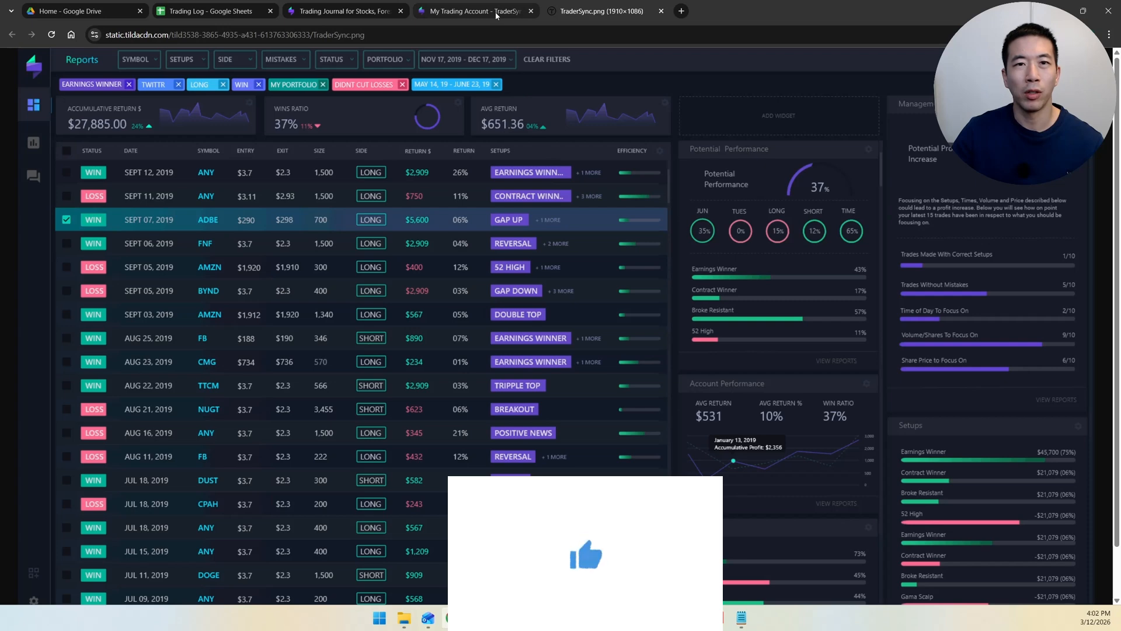
Step: Switch to the Trading Log spreadsheet and view the Strategy choices offered for the first trade in D3
{"action": "left_click", "coordinate": [496, 15]}
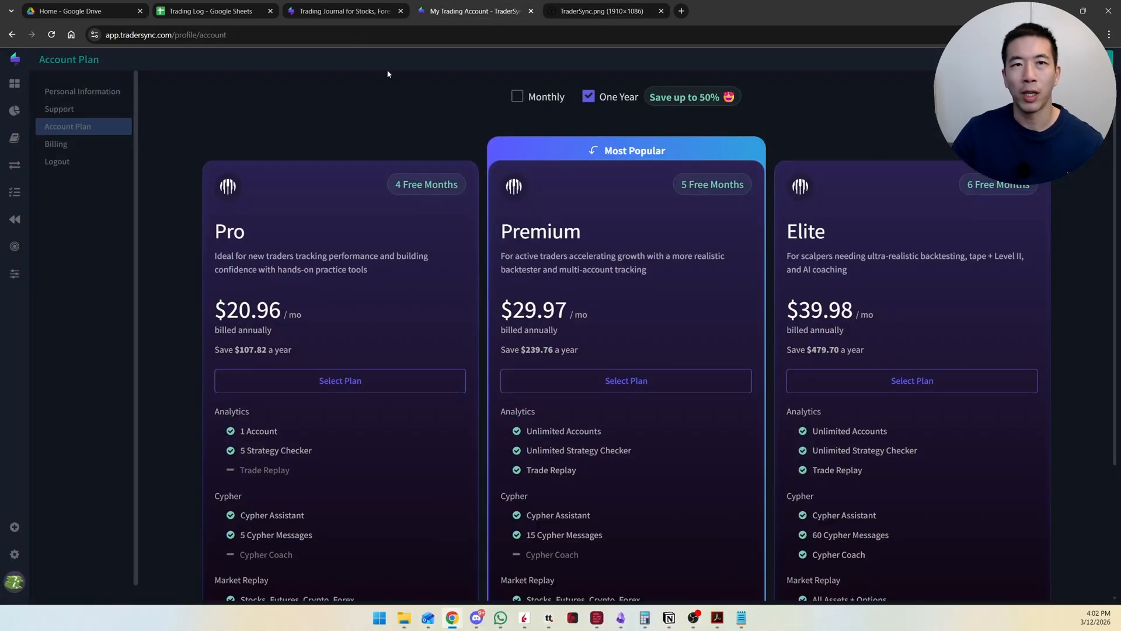
{"action": "left_click", "coordinate": [197, 14]}
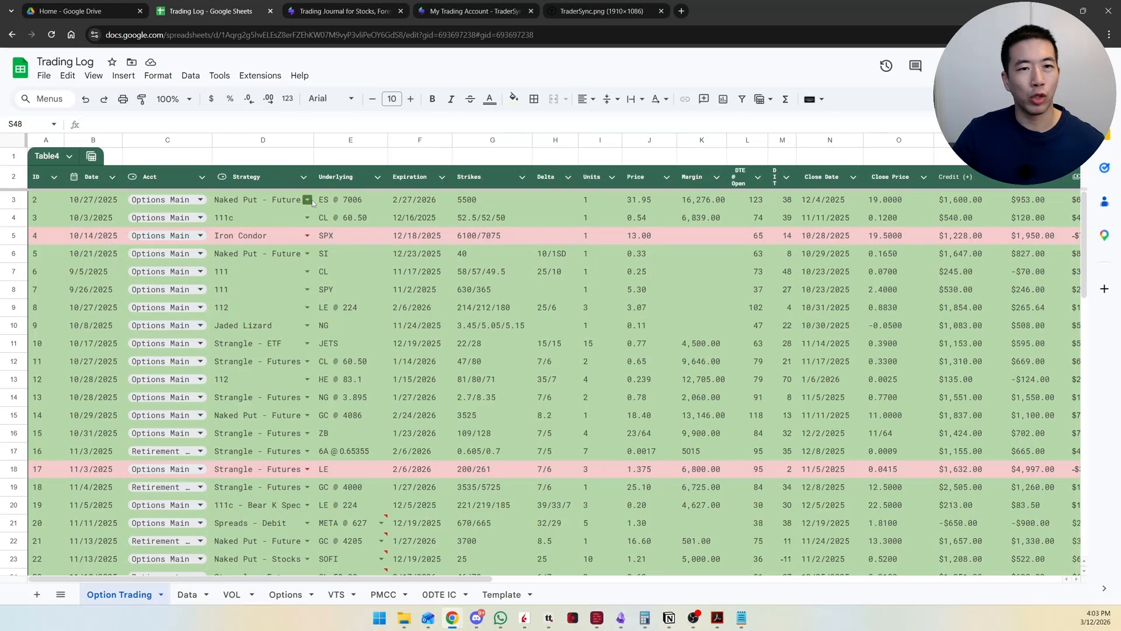
{"action": "left_click", "coordinate": [307, 200]}
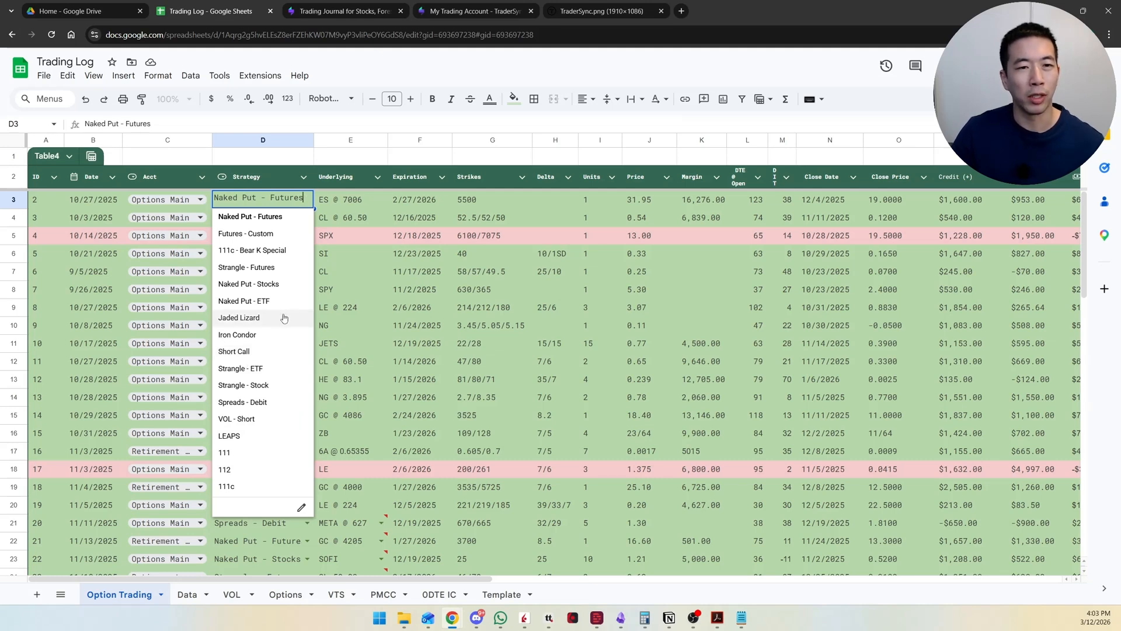
Step: Review the Strategy list in A2:A18 and the Choices list in D2:D9 on the Data sheet
{"action": "left_click", "coordinate": [188, 595]}
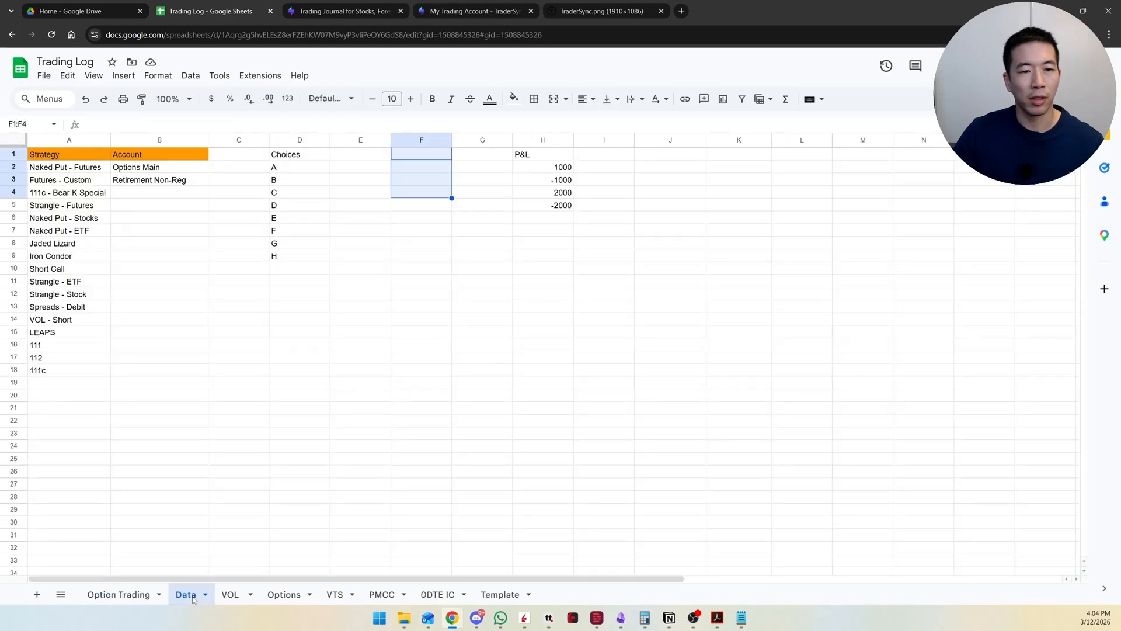
{"action": "left_click_drag", "start_coordinate": [65, 167], "coordinate": [88, 370]}
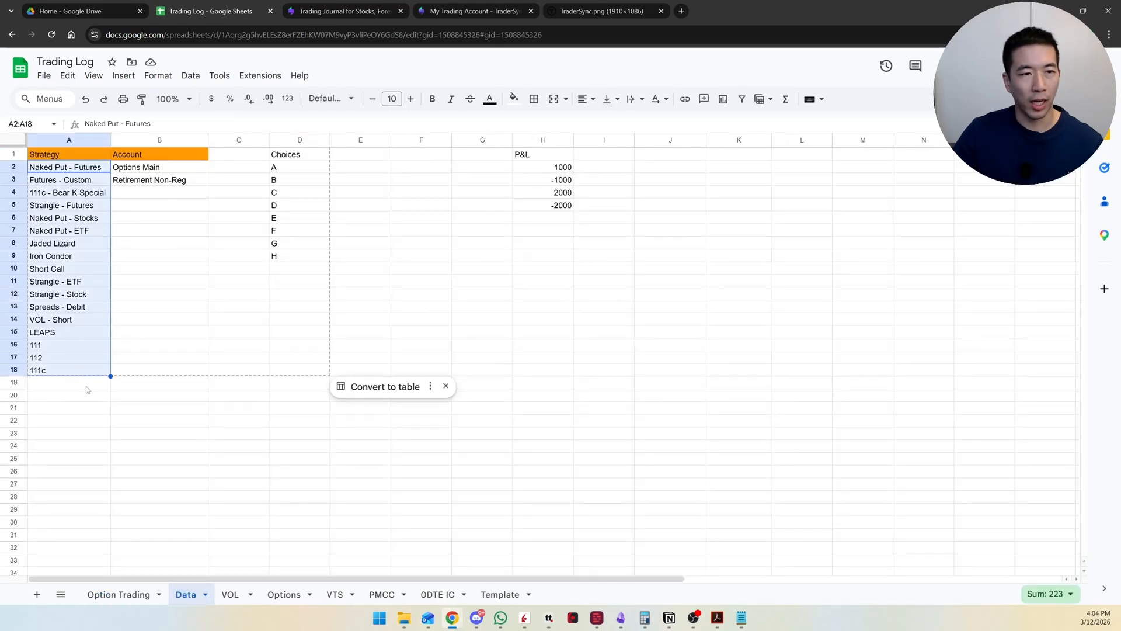
{"action": "left_click", "coordinate": [117, 396]}
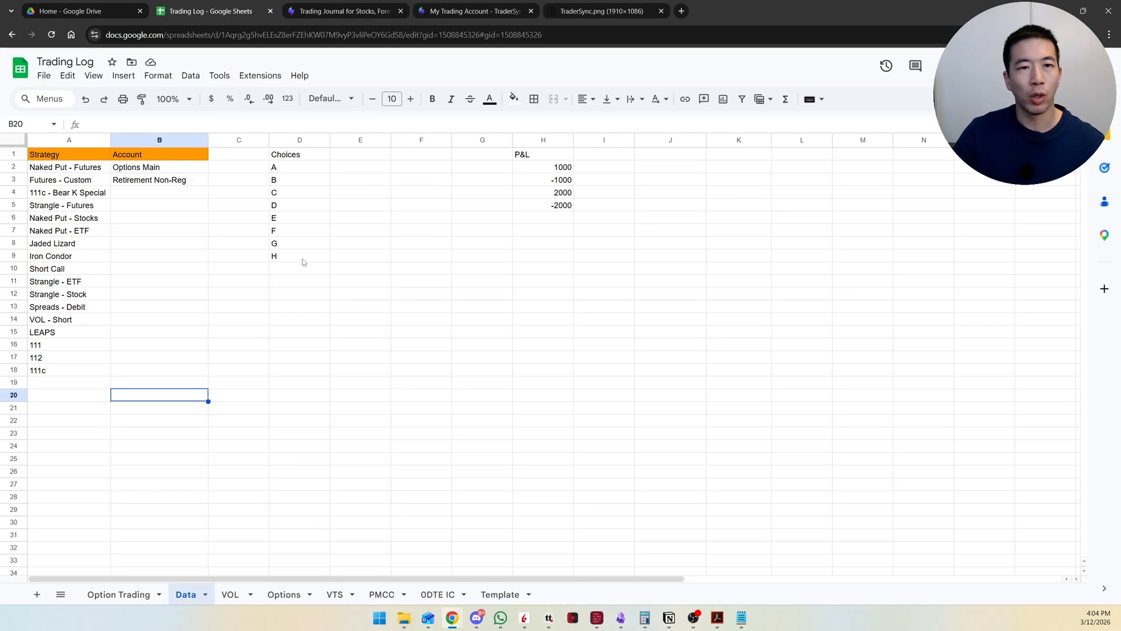
{"action": "left_click", "coordinate": [309, 156]}
{"action": "left_click_drag", "start_coordinate": [300, 255], "coordinate": [297, 166]}
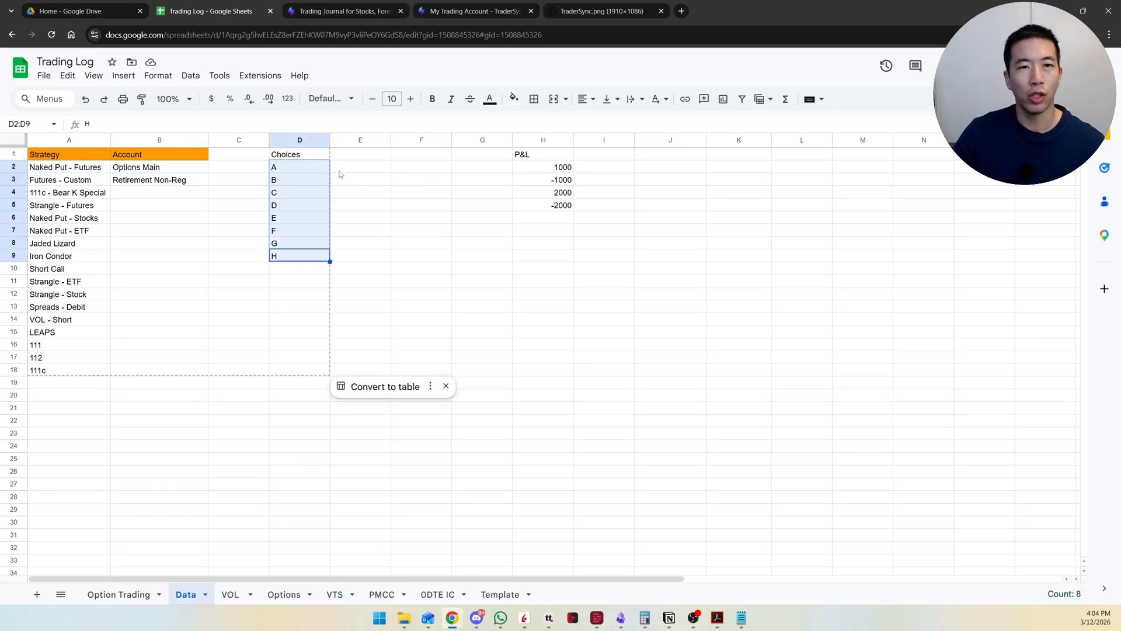
{"action": "left_click", "coordinate": [360, 179]}
Step: Insert a dropdown in cell F2 of the Data sheet with the criteria Dropdown (from a range)
{"action": "left_click", "coordinate": [409, 168]}
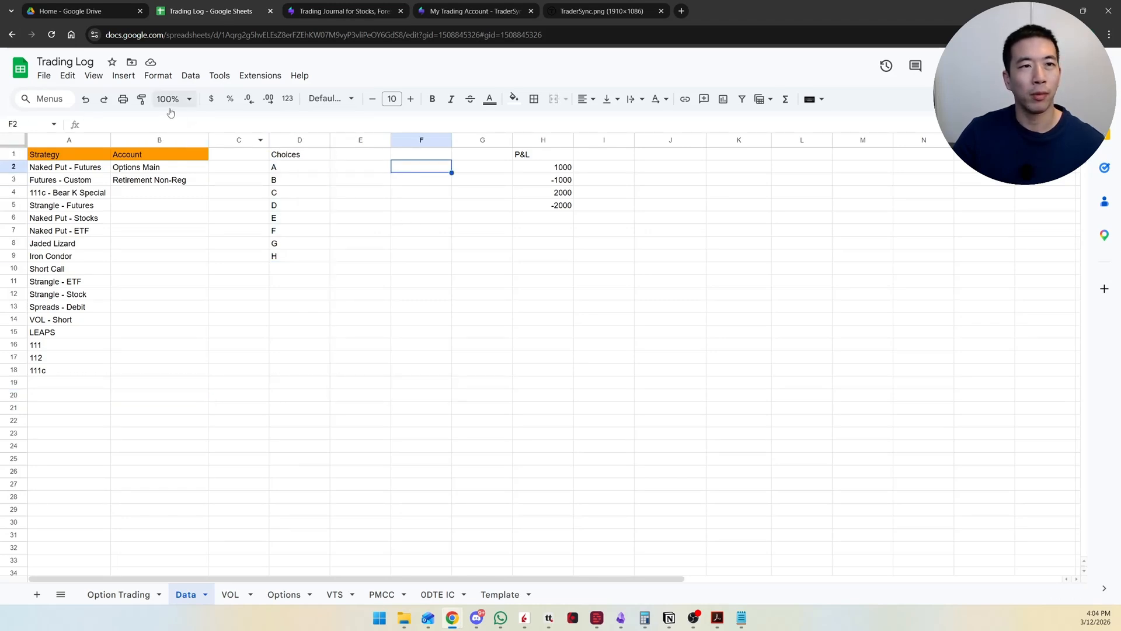
{"action": "left_click", "coordinate": [123, 75]}
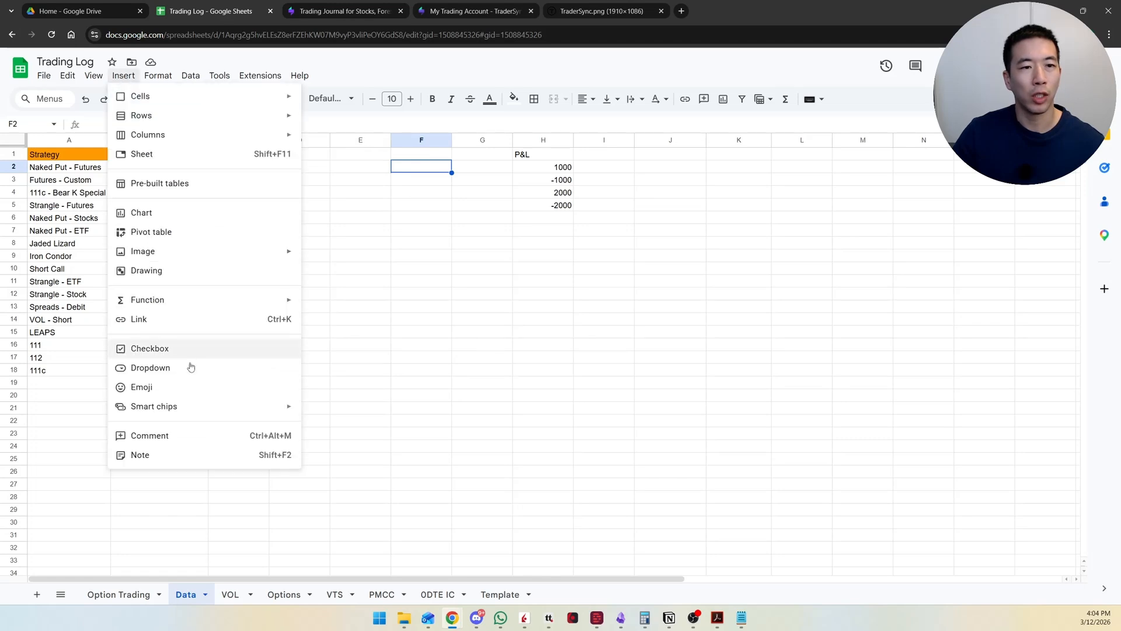
{"action": "left_click", "coordinate": [191, 368]}
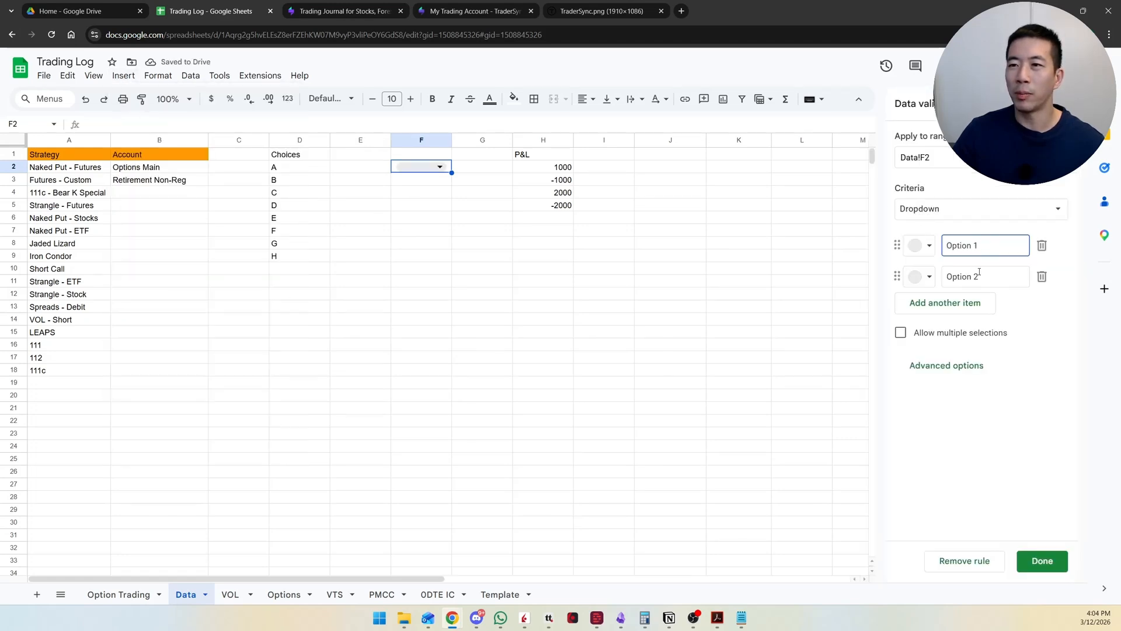
{"action": "left_click", "coordinate": [953, 216]}
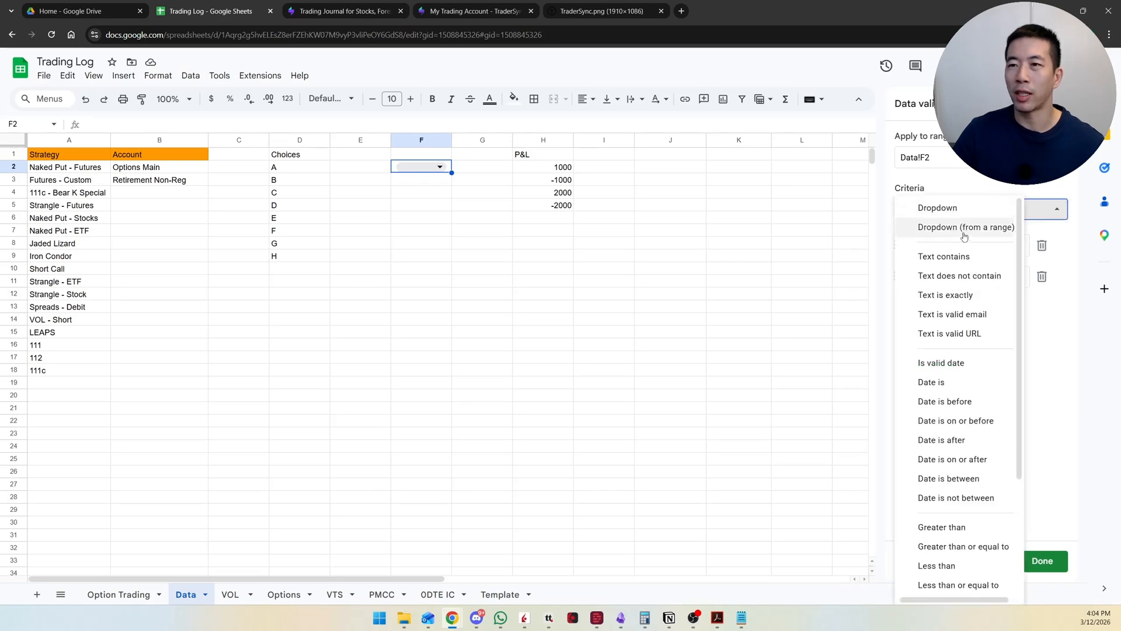
{"action": "left_click", "coordinate": [964, 231]}
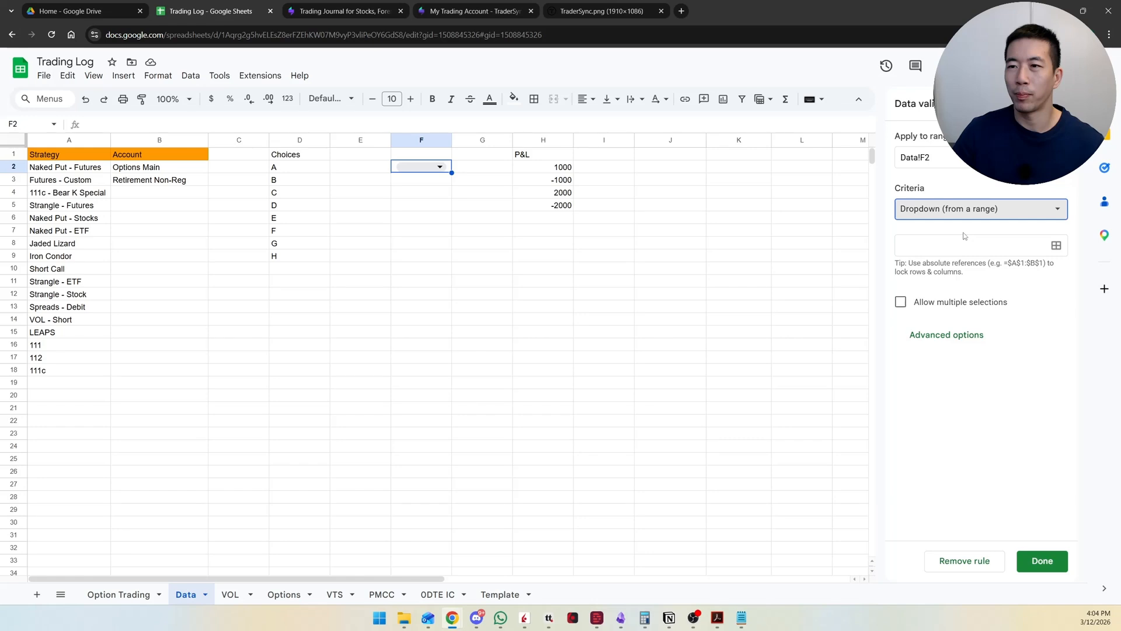
Step: Set the F2 dropdown's source to the open-ended range Data!D2:D and view its choices
{"action": "left_click", "coordinate": [1056, 247]}
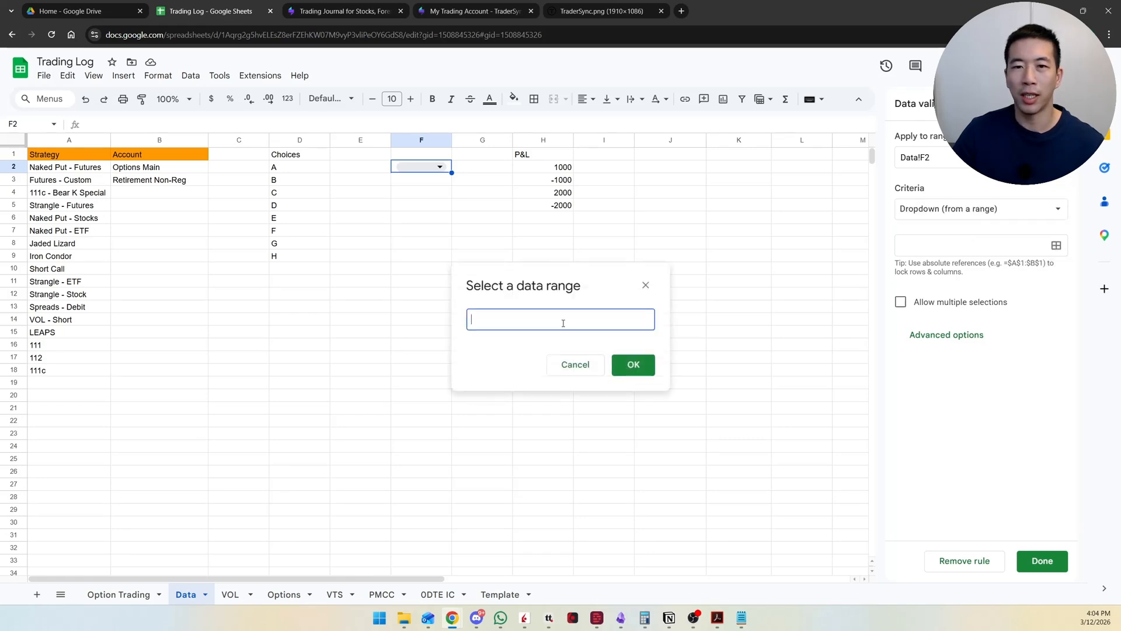
{"action": "left_click_drag", "start_coordinate": [304, 167], "coordinate": [309, 306]}
{"action": "left_click_drag", "start_coordinate": [520, 320], "coordinate": [512, 327]}
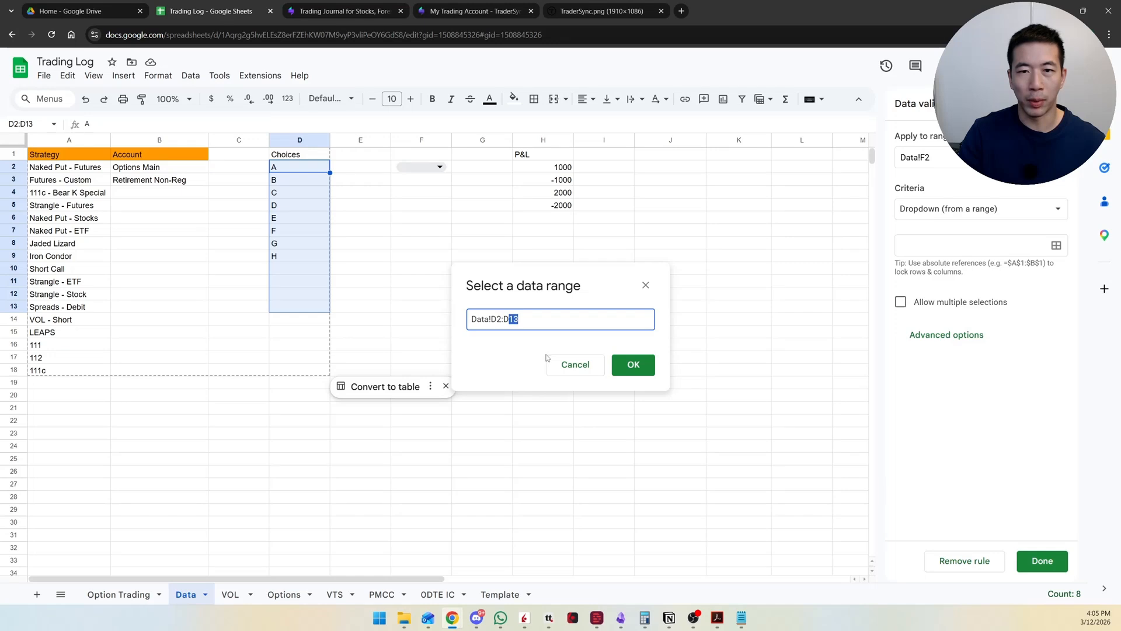
{"action": "key", "text": "BackSpace"}
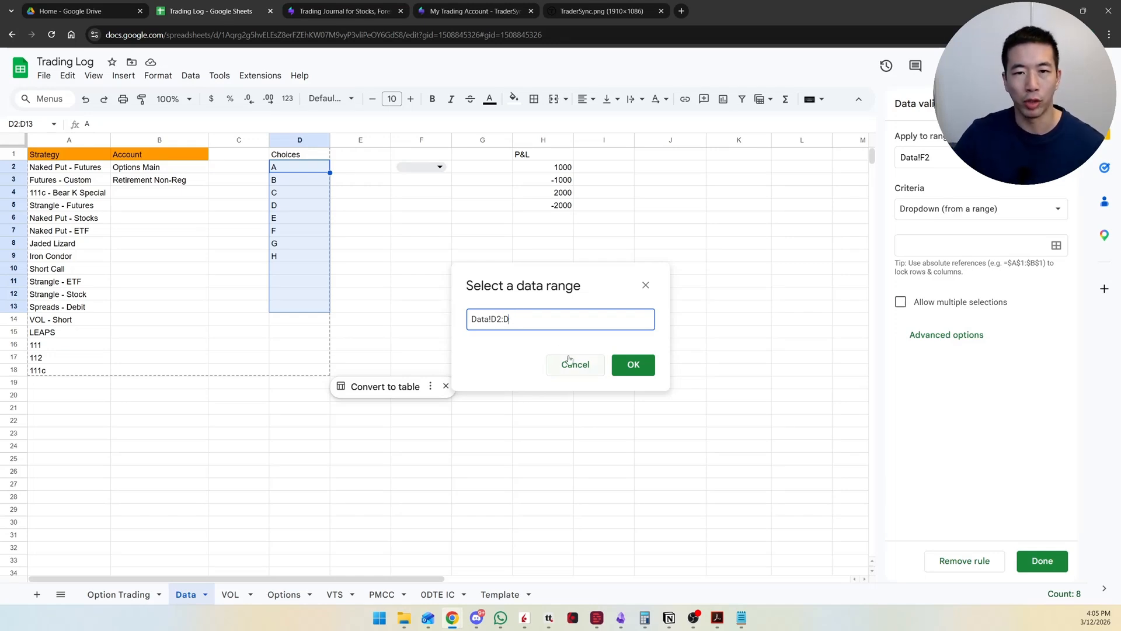
{"action": "left_click", "coordinate": [634, 365]}
{"action": "left_click", "coordinate": [439, 167]}
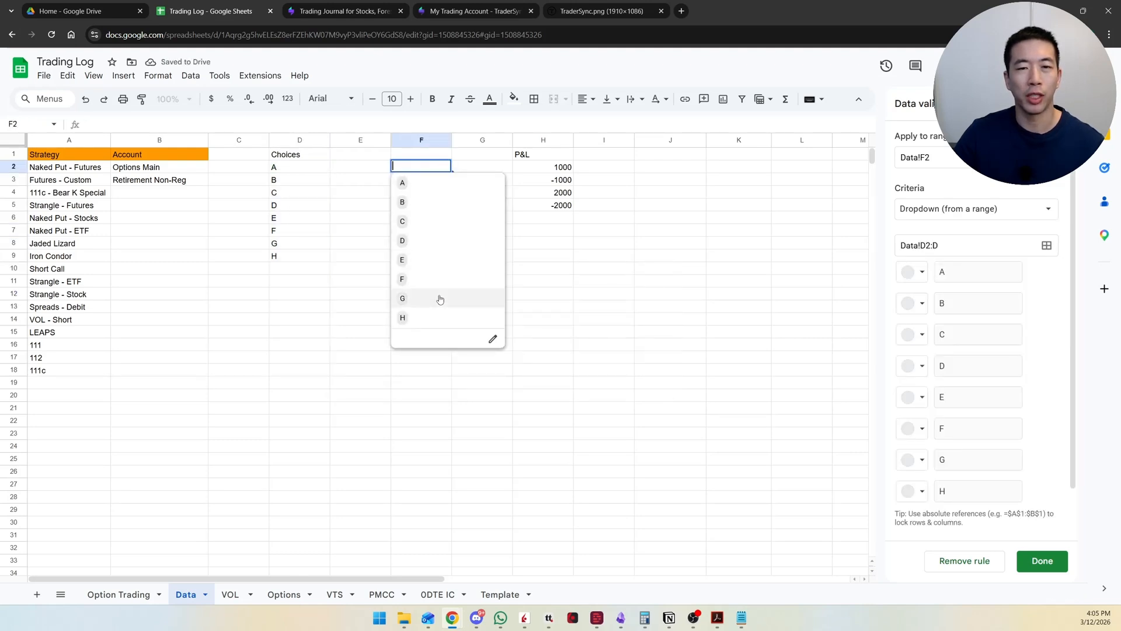
Step: Add I, J and K to the Choices list in D10:D12 and check the F2 dropdown's options
{"action": "left_click", "coordinate": [298, 272]}
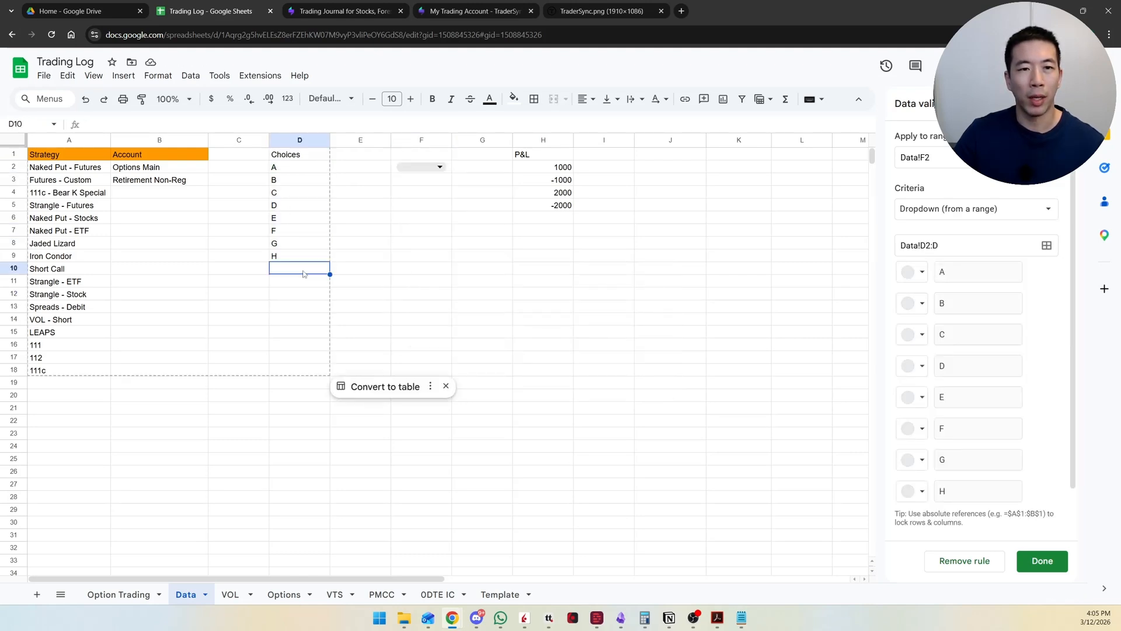
{"action": "type", "text": "I"}
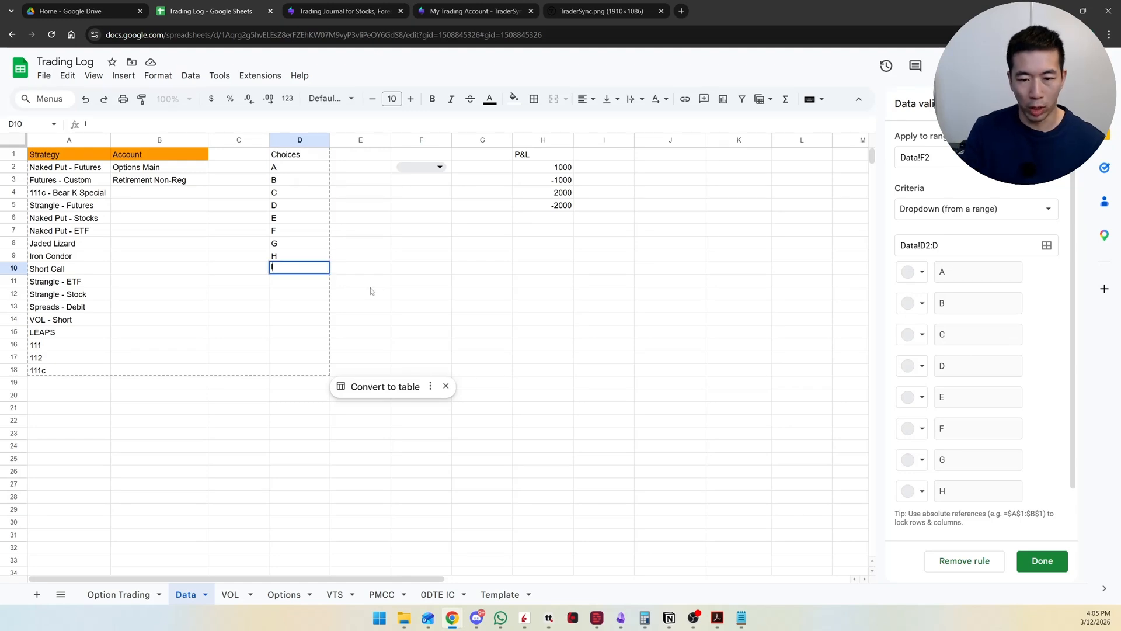
{"action": "key", "text": "Return"}
{"action": "type", "text": "J"}
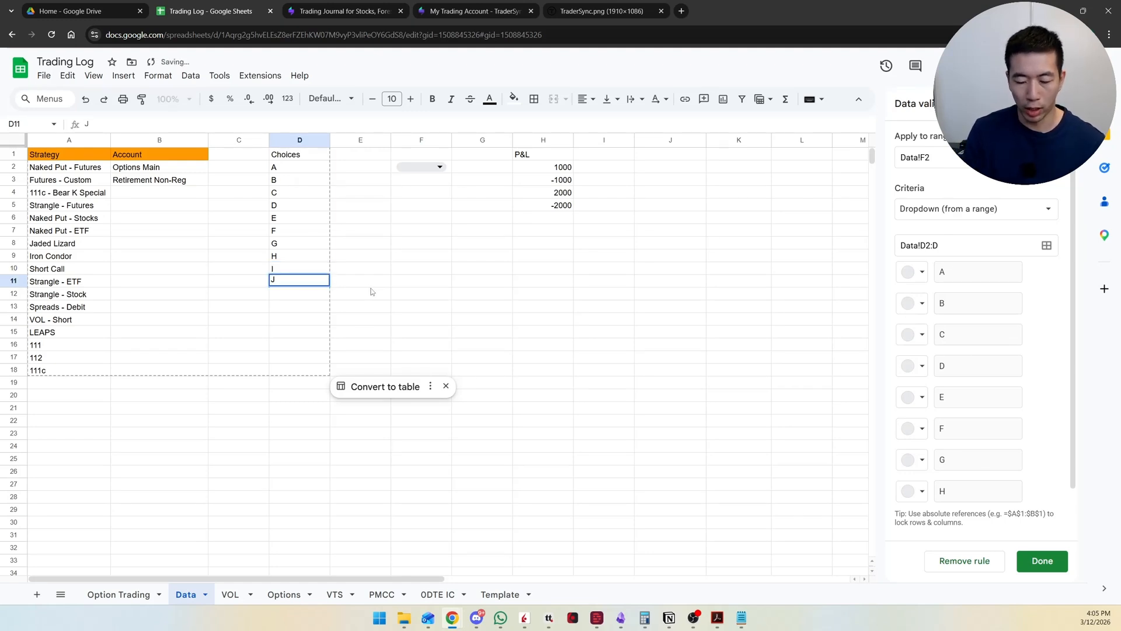
{"action": "key", "text": "Return"}
{"action": "type", "text": "K"}
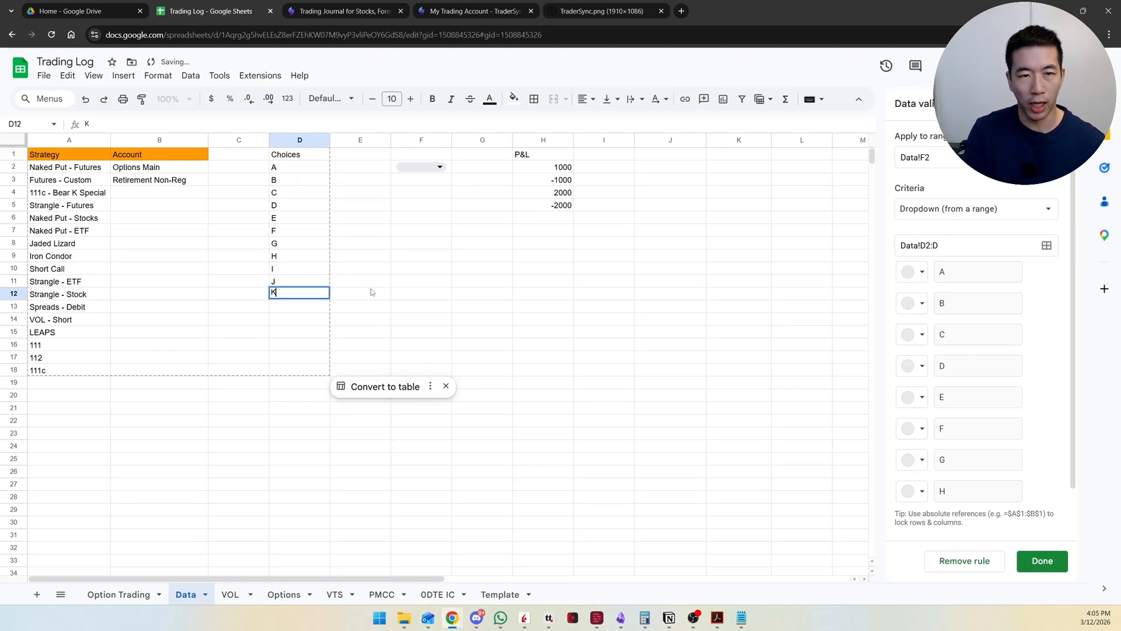
{"action": "left_click", "coordinate": [476, 292]}
{"action": "left_click", "coordinate": [421, 167]}
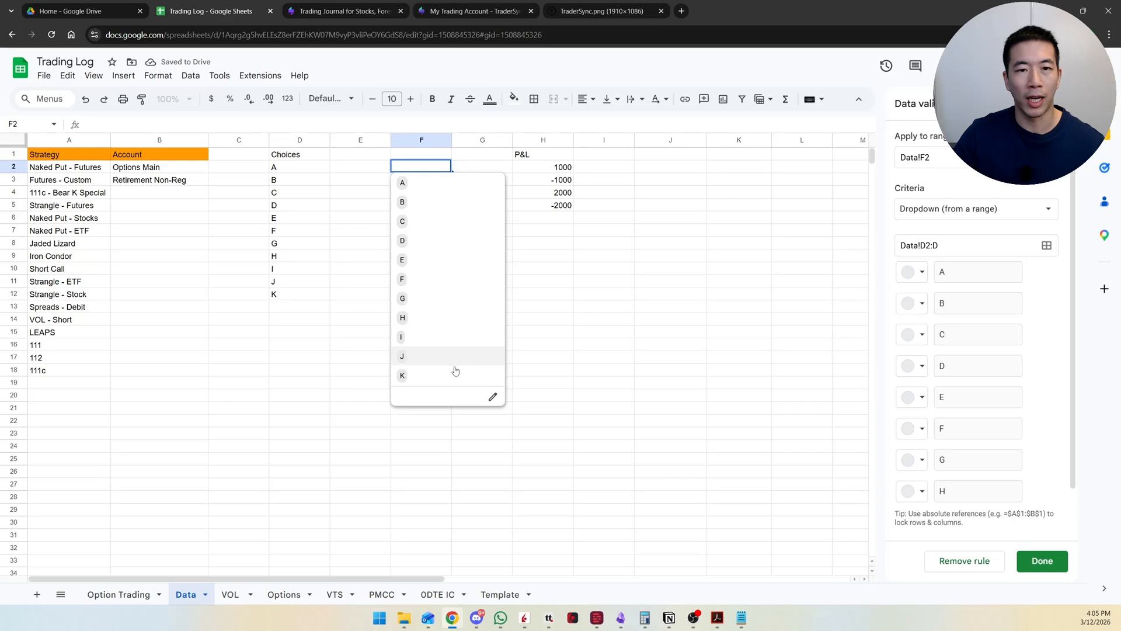
{"action": "left_click", "coordinate": [580, 323]}
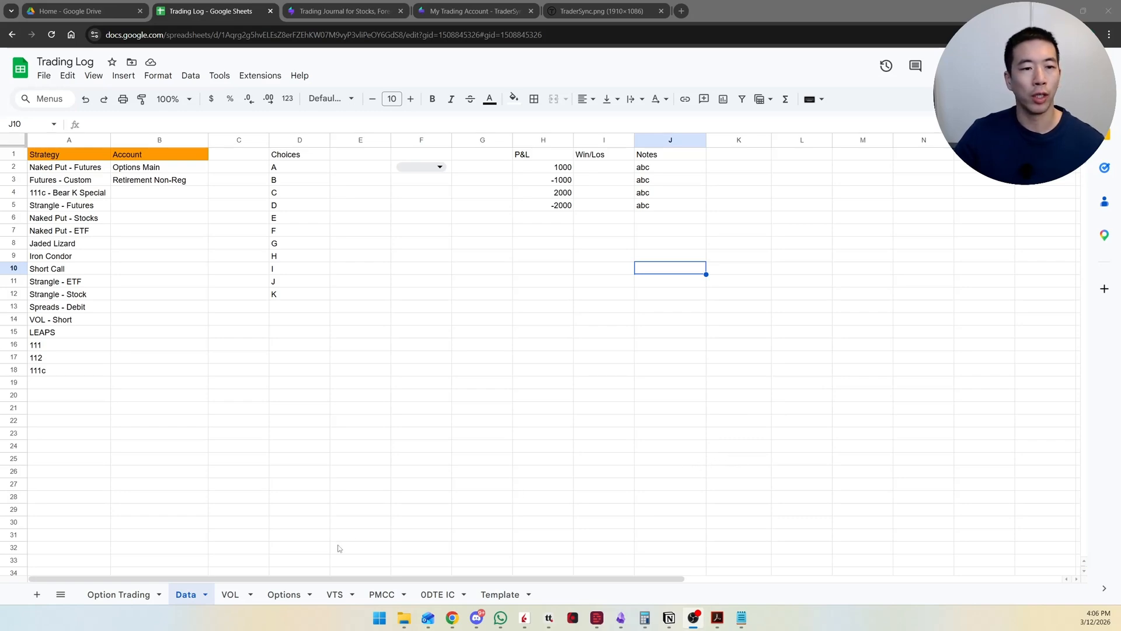
Step: Examine the P&L and Win columns and the row colours of the trades on the Option Trading sheet
{"action": "left_click", "coordinate": [140, 598]}
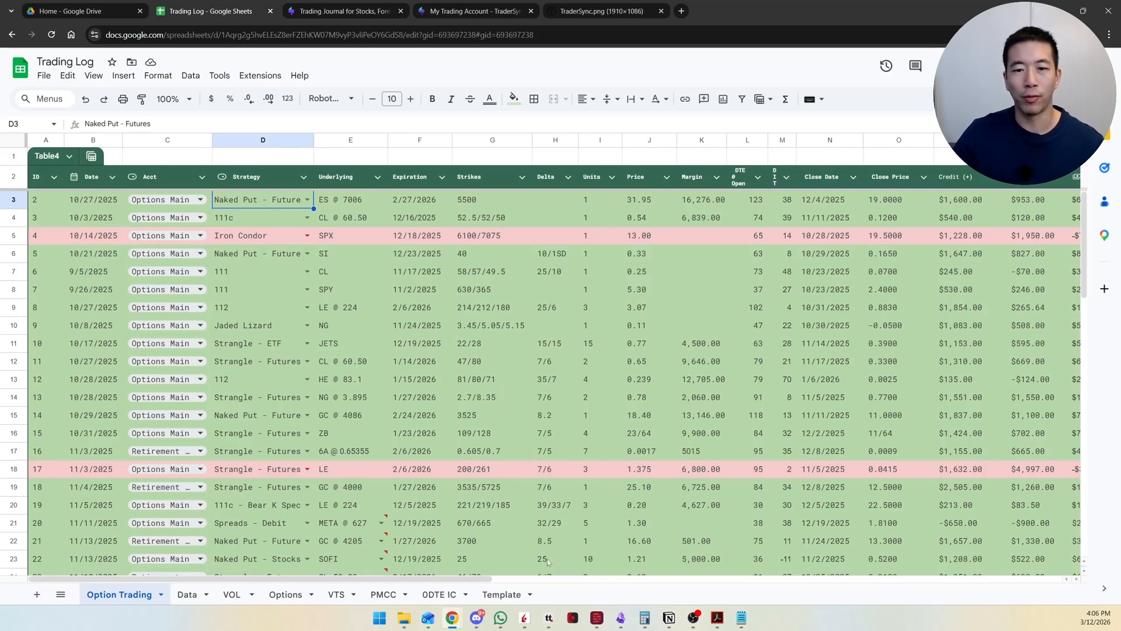
{"action": "left_click_drag", "start_coordinate": [485, 584], "coordinate": [598, 568]}
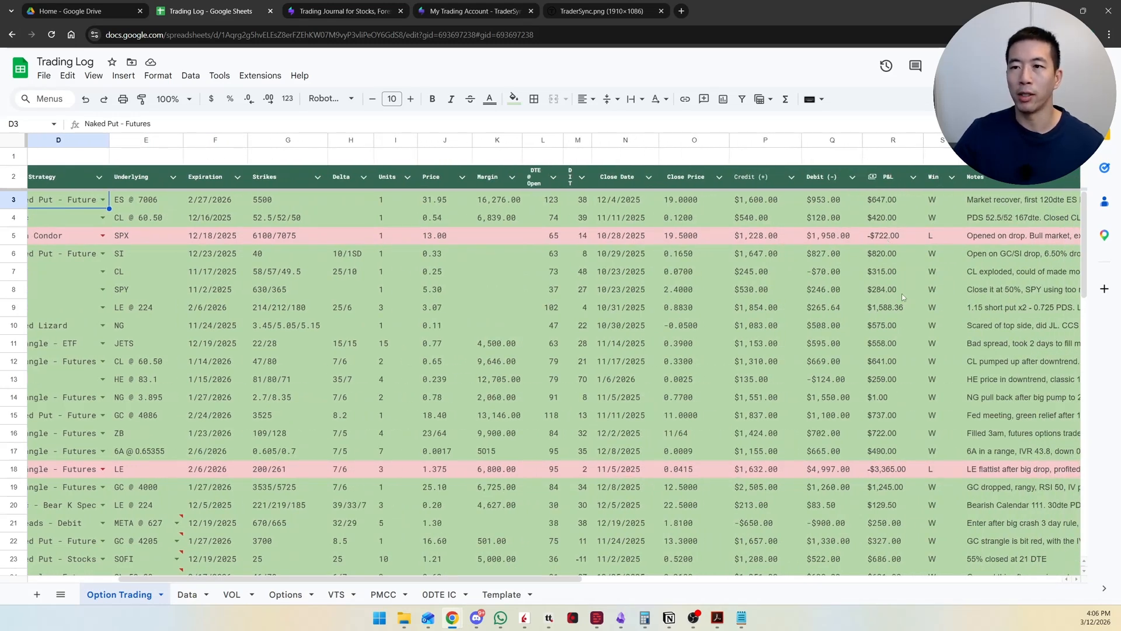
{"action": "scroll", "coordinate": [887, 438], "scroll_direction": "down", "scroll_amount": 11}
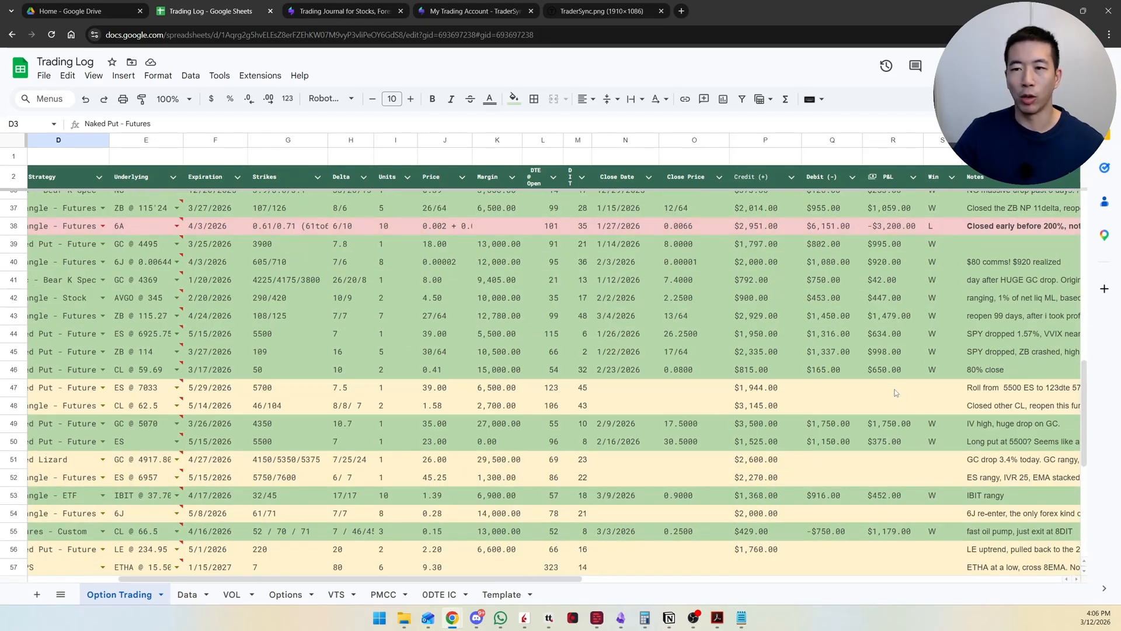
{"action": "scroll", "coordinate": [893, 395], "scroll_direction": "up", "scroll_amount": 11}
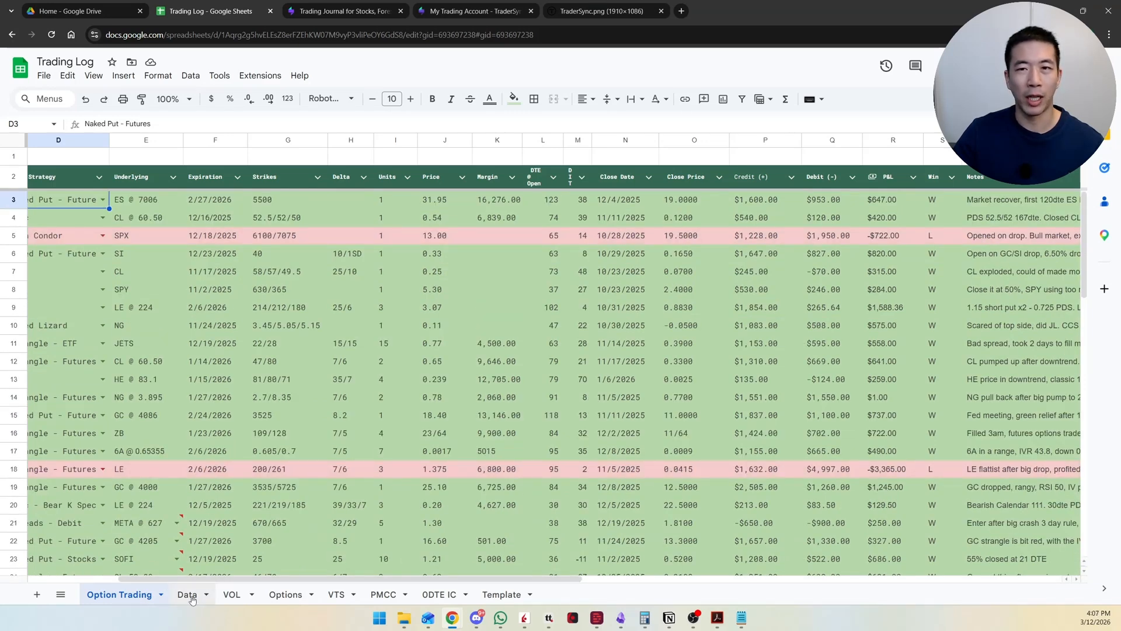
Step: Enlarge the Data sheet to 125% and go through the sample P&L values in H2:H5
{"action": "left_click", "coordinate": [188, 595]}
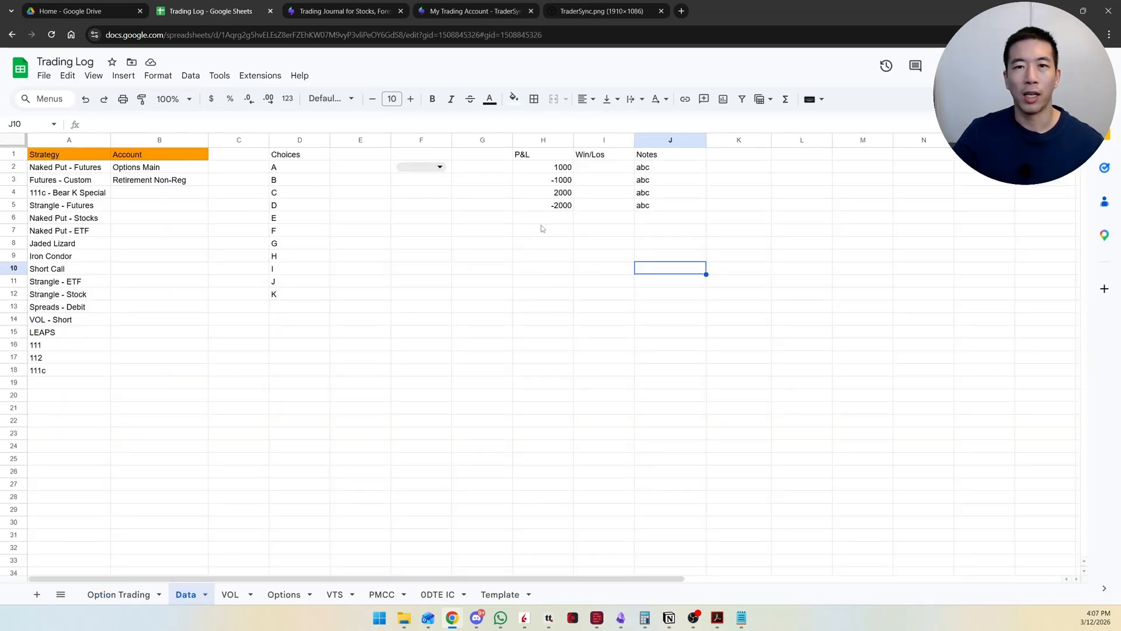
{"action": "key", "text": "ctrl+plus"}
{"action": "key", "text": "ctrl+plus"}
{"action": "key", "text": "ctrl+plus"}
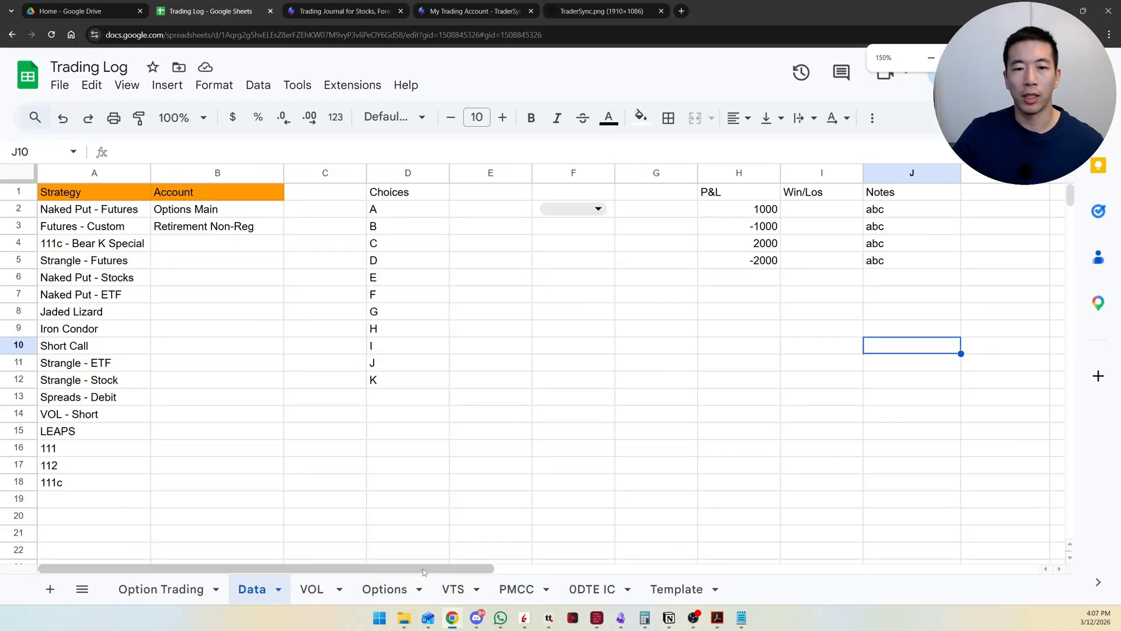
{"action": "left_click_drag", "start_coordinate": [424, 572], "coordinate": [516, 567]}
{"action": "key", "text": "ctrl+minus"}
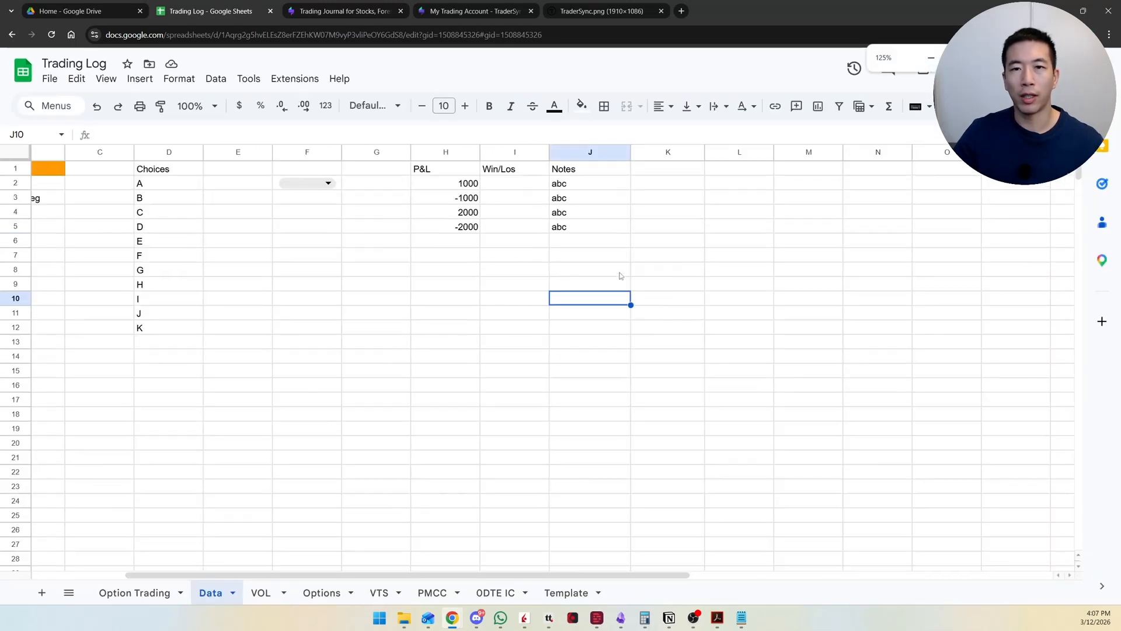
{"action": "left_click", "coordinate": [452, 174]}
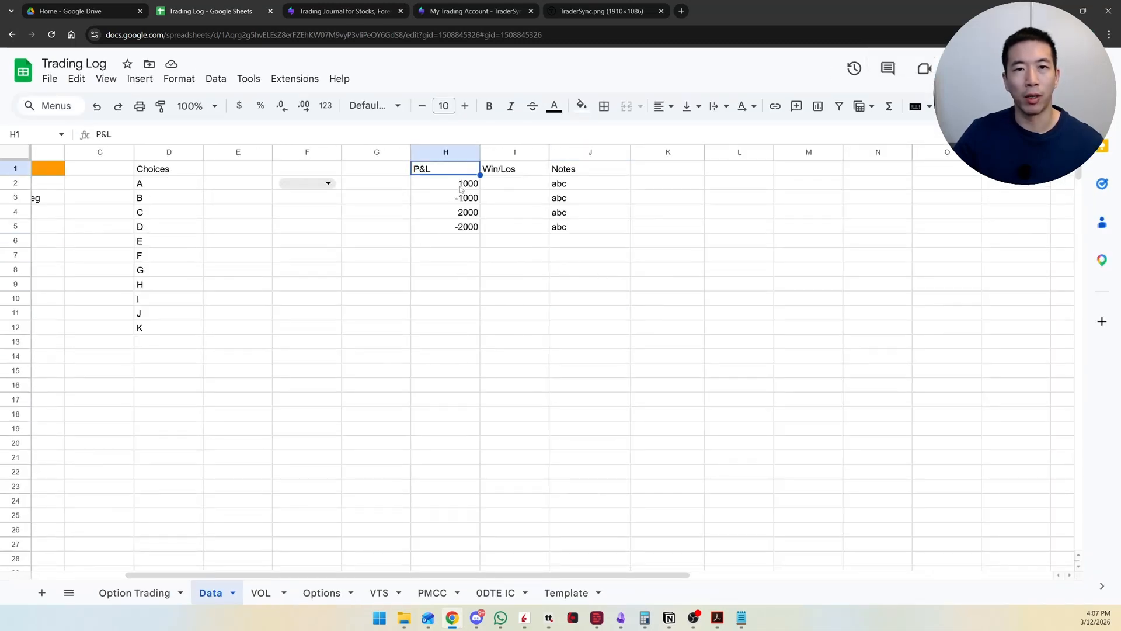
{"action": "left_click", "coordinate": [465, 188]}
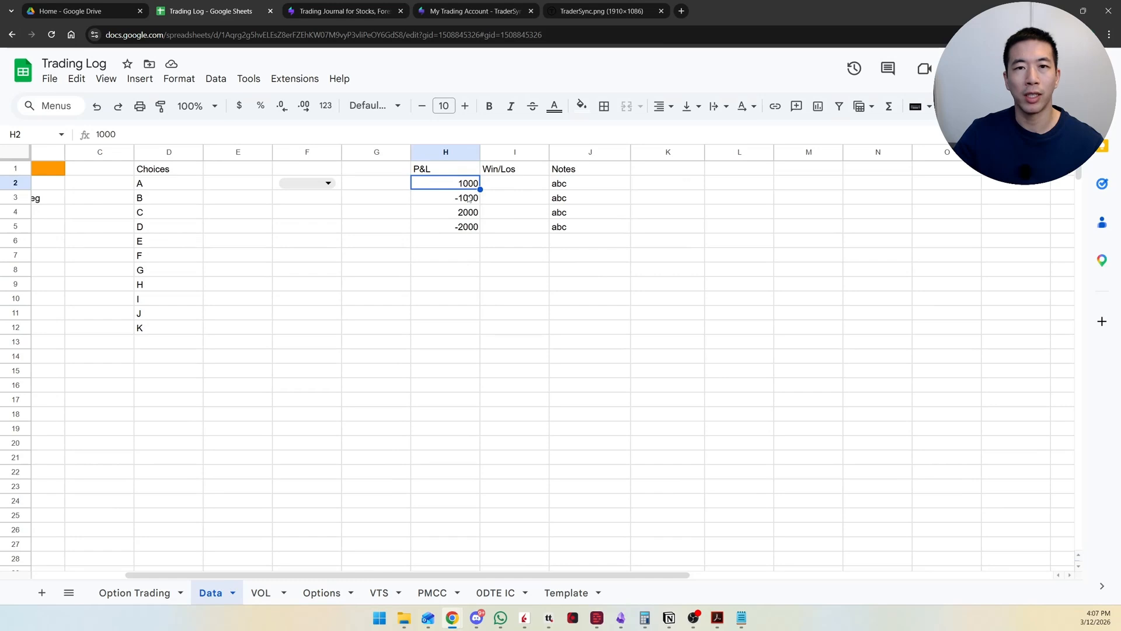
{"action": "left_click", "coordinate": [469, 200]}
{"action": "left_click", "coordinate": [468, 217]}
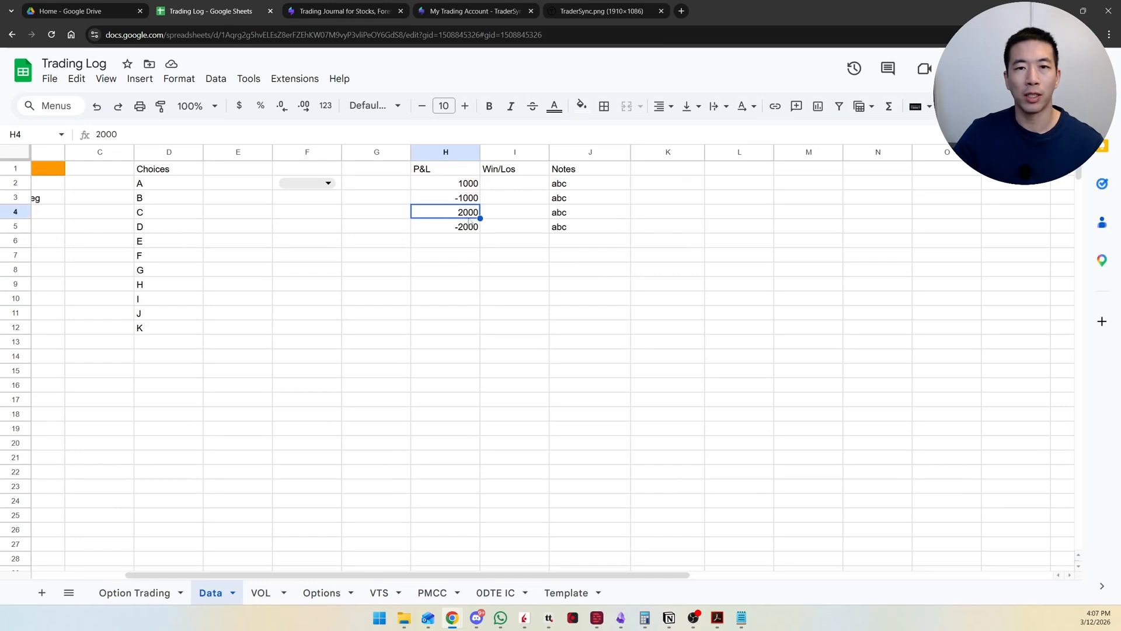
{"action": "left_click", "coordinate": [469, 229]}
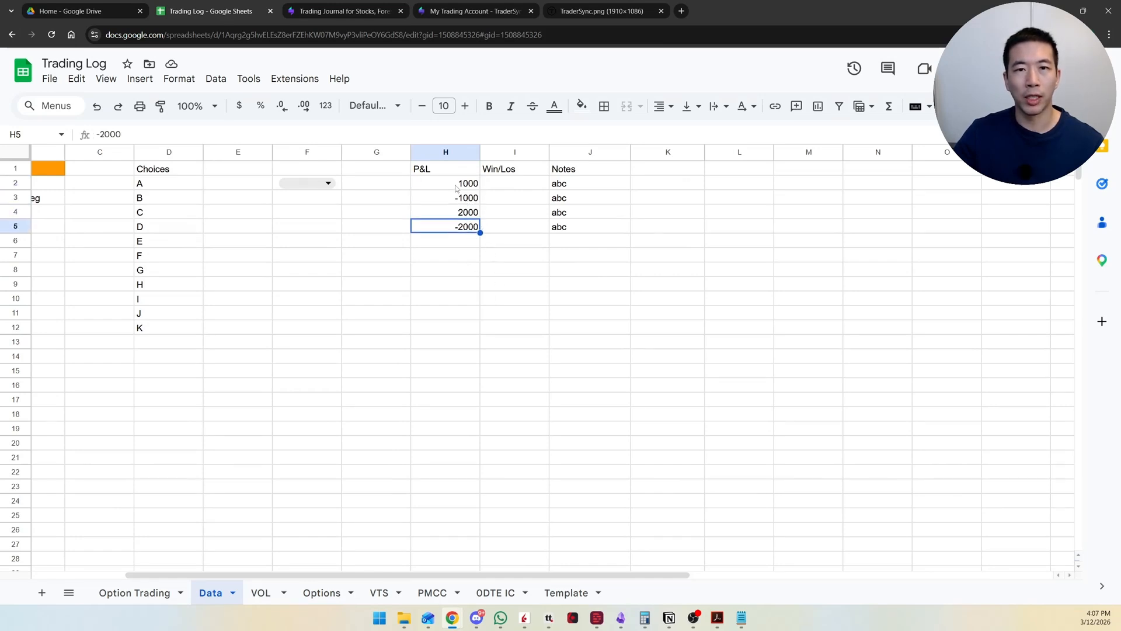
Step: Select H2:J5 and change the conditional formatting rule on the P&L cells to the custom formula =$H2 > 0
{"action": "left_click_drag", "start_coordinate": [457, 186], "coordinate": [580, 227]}
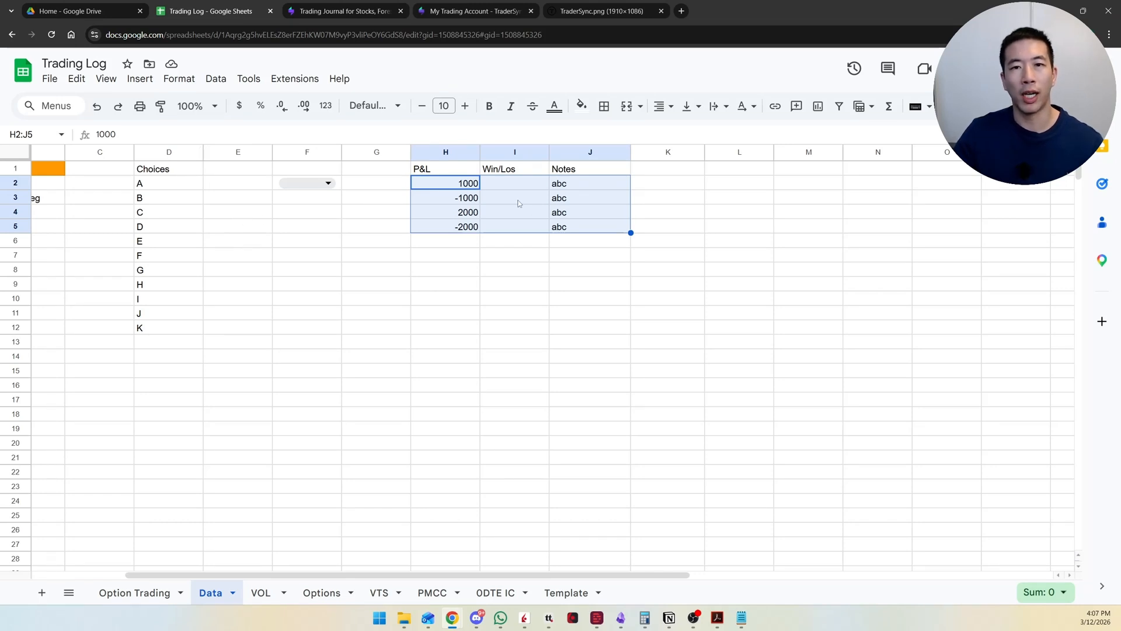
{"action": "left_click", "coordinate": [185, 86]}
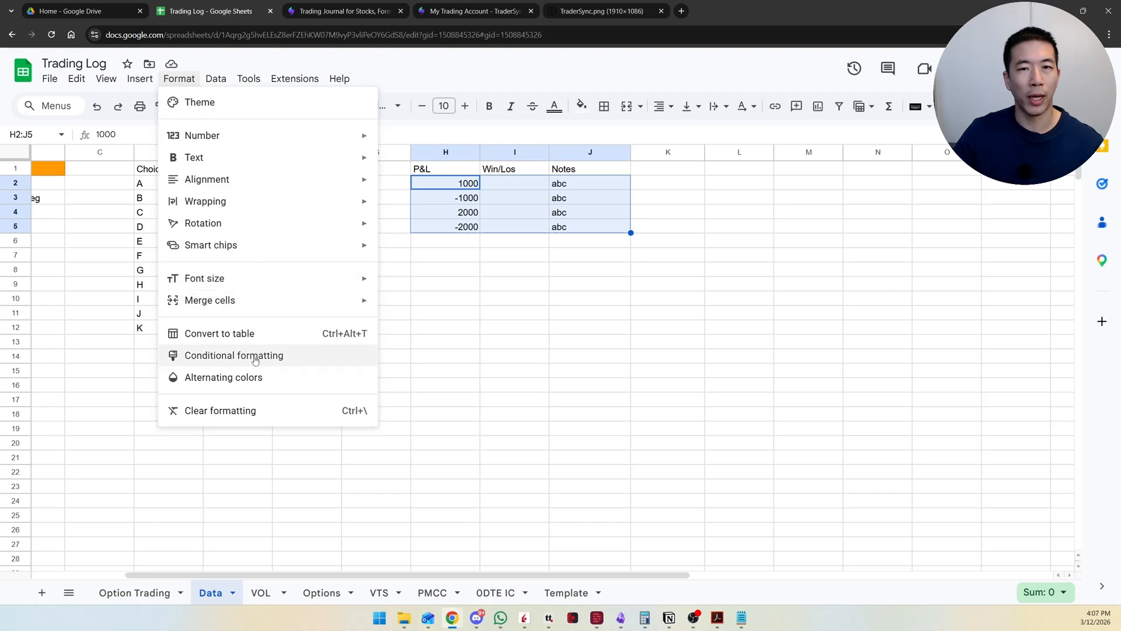
{"action": "left_click", "coordinate": [255, 356]}
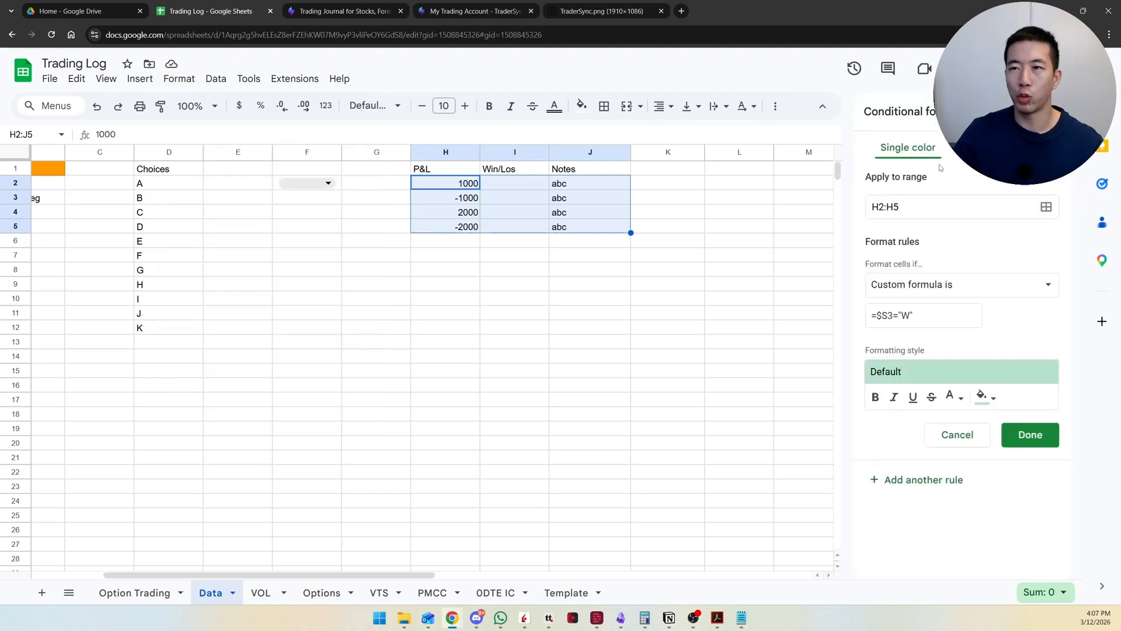
{"action": "left_click", "coordinate": [918, 291]}
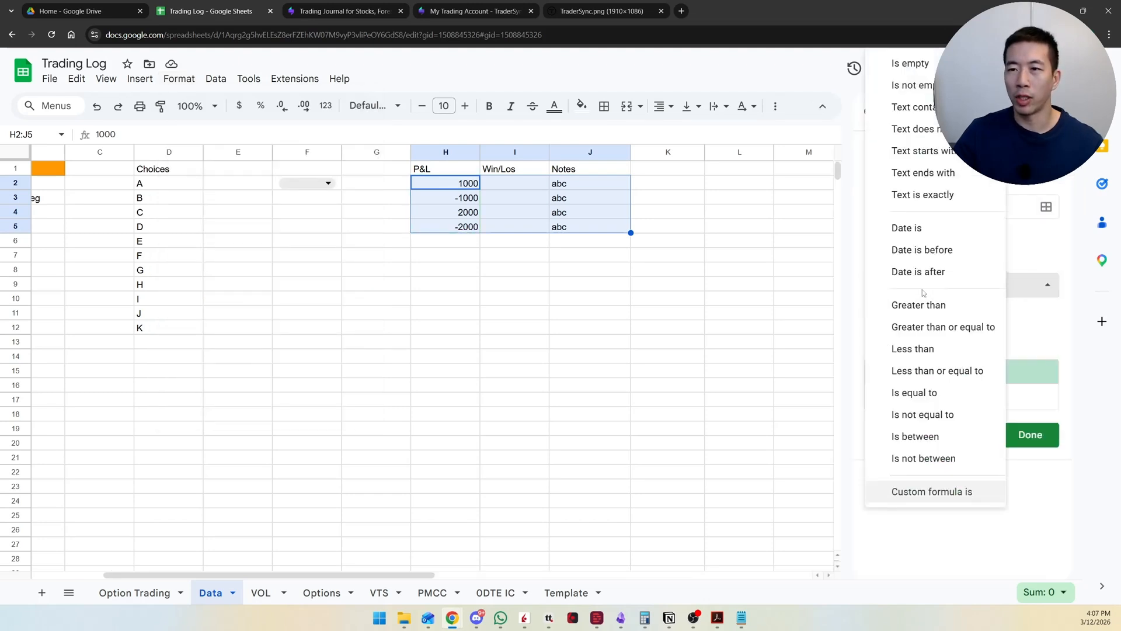
{"action": "left_click", "coordinate": [1035, 261]}
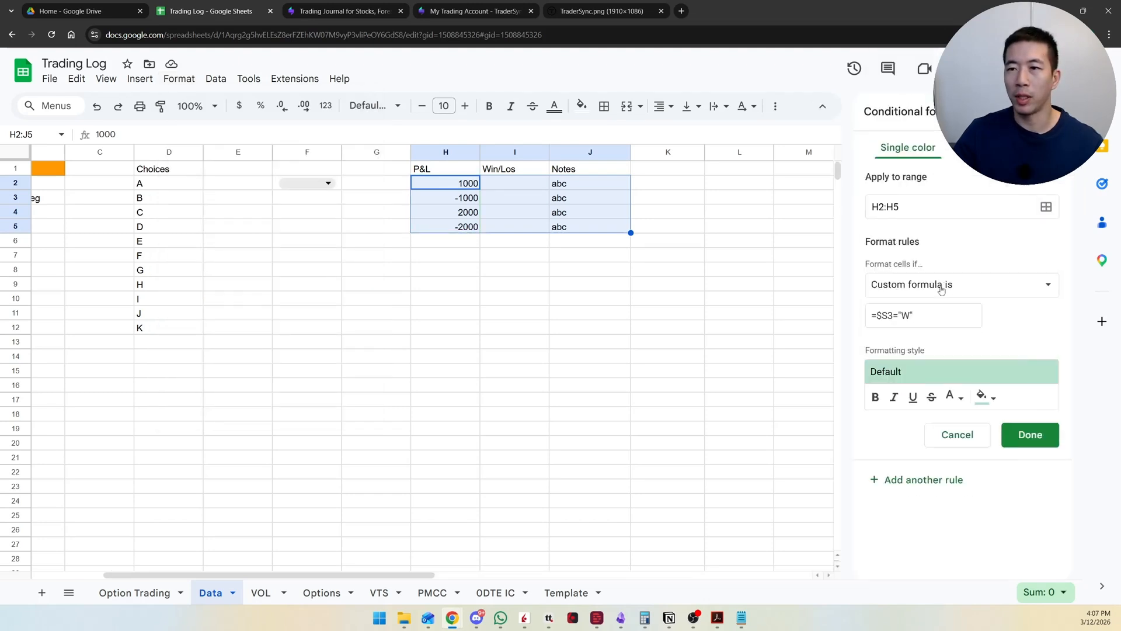
{"action": "triple_click", "coordinate": [933, 315]}
{"action": "key", "text": "BackSpace"}
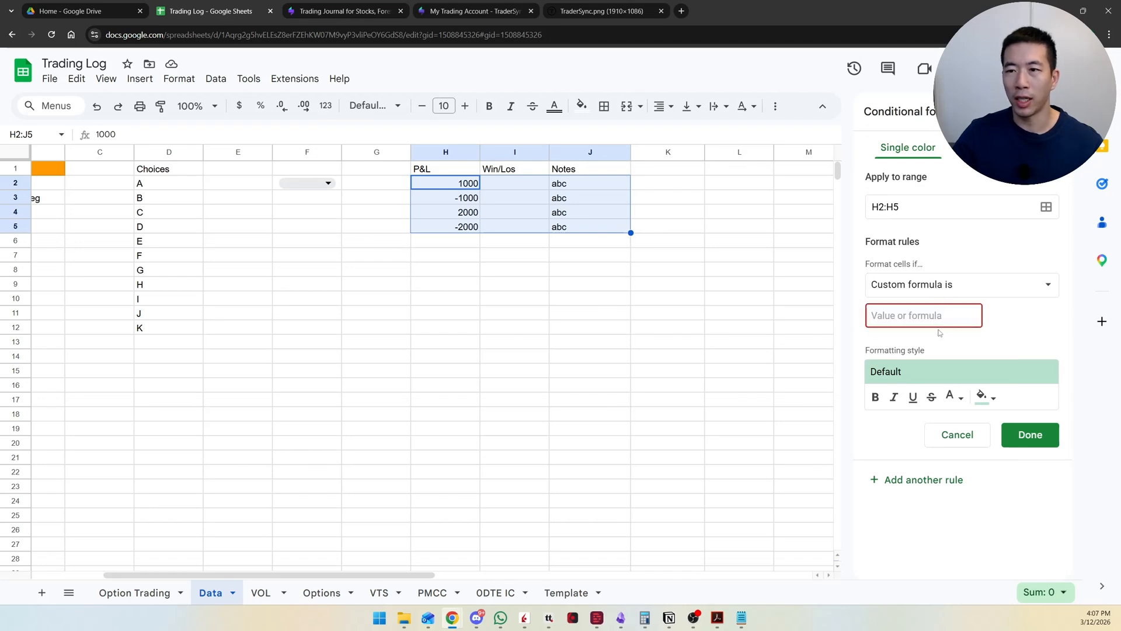
{"action": "type", "text": "=$H2"}
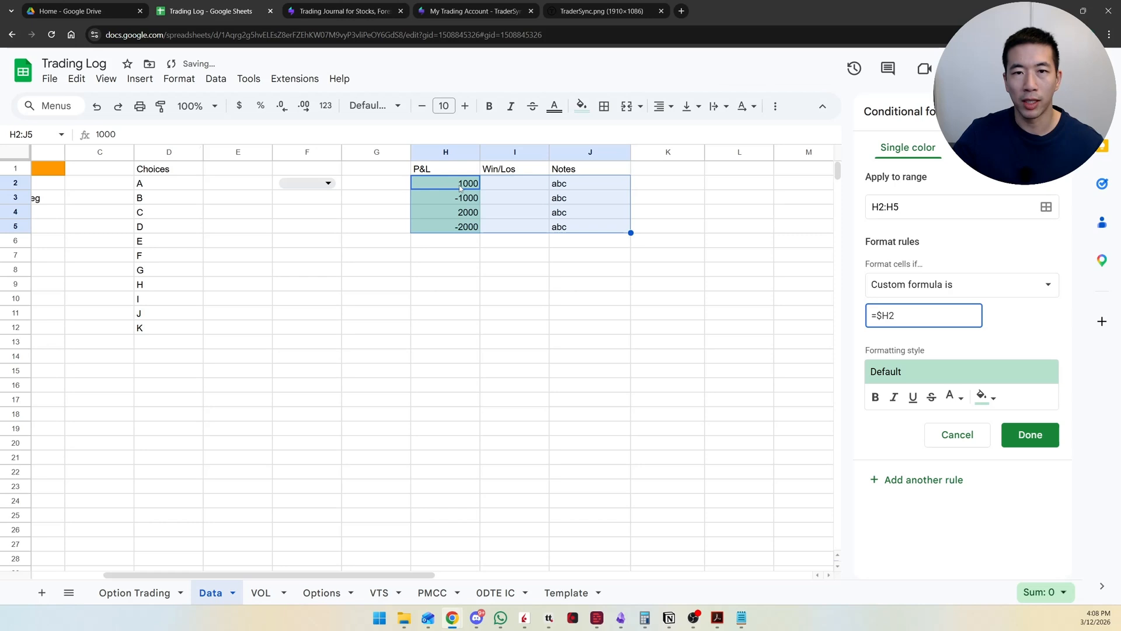
{"action": "type", "text": " >"}
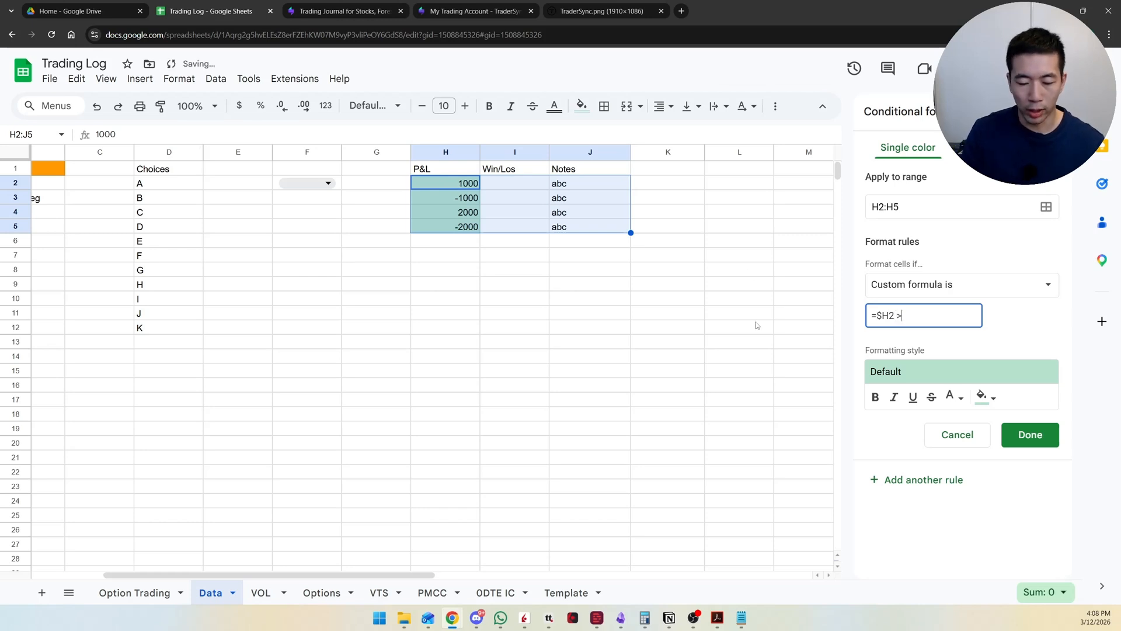
{"action": "type", "text": "0"}
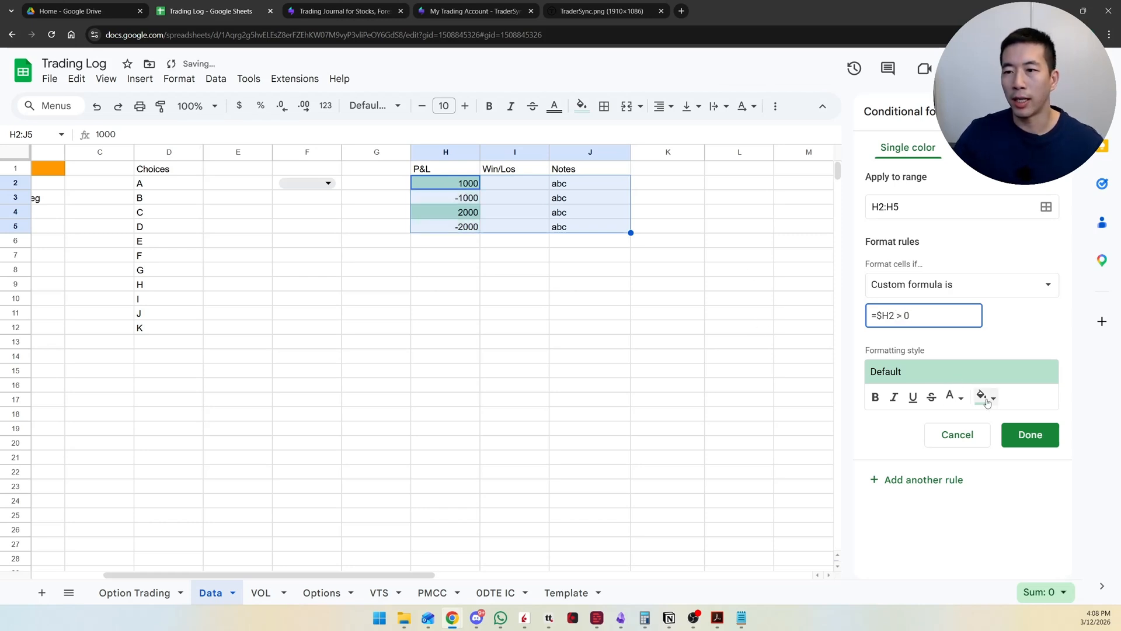
Step: Give the rule a bright green fill, extend its range to H2:J and save it
{"action": "left_click", "coordinate": [986, 397]}
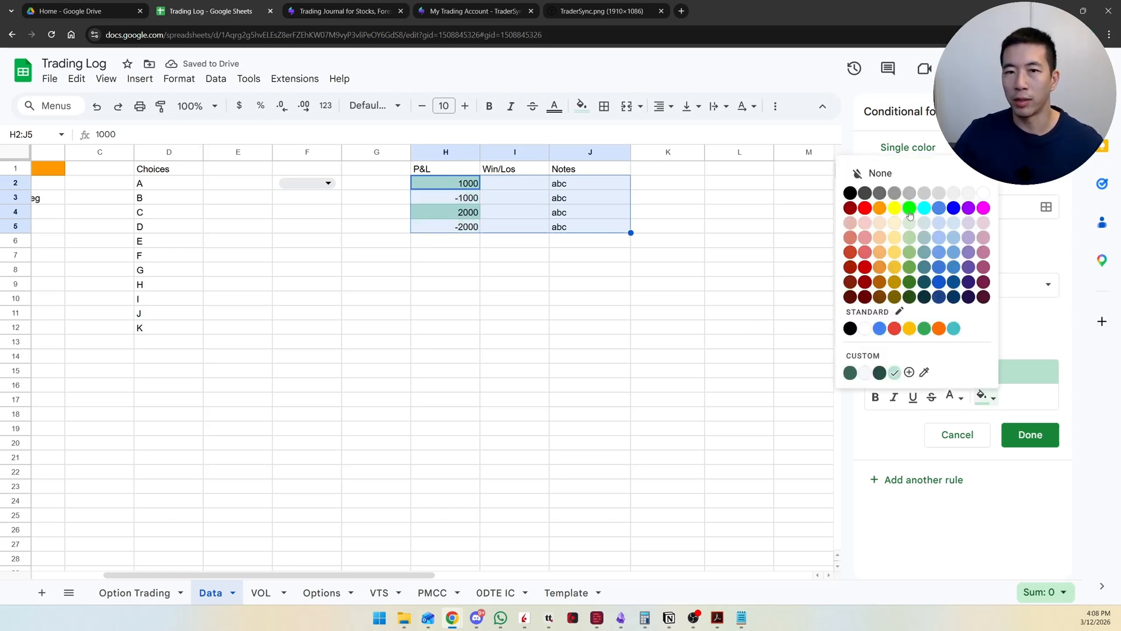
{"action": "left_click", "coordinate": [909, 209]}
{"action": "left_click_drag", "start_coordinate": [901, 207], "coordinate": [887, 208]}
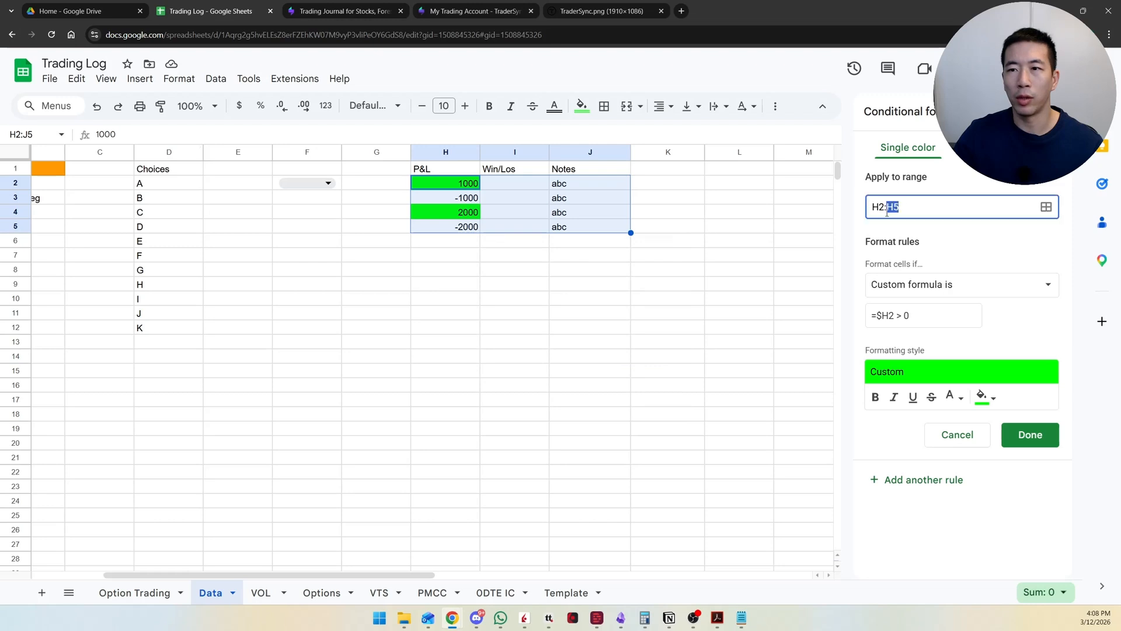
{"action": "type", "text": "J"}
{"action": "left_click", "coordinate": [1031, 435]}
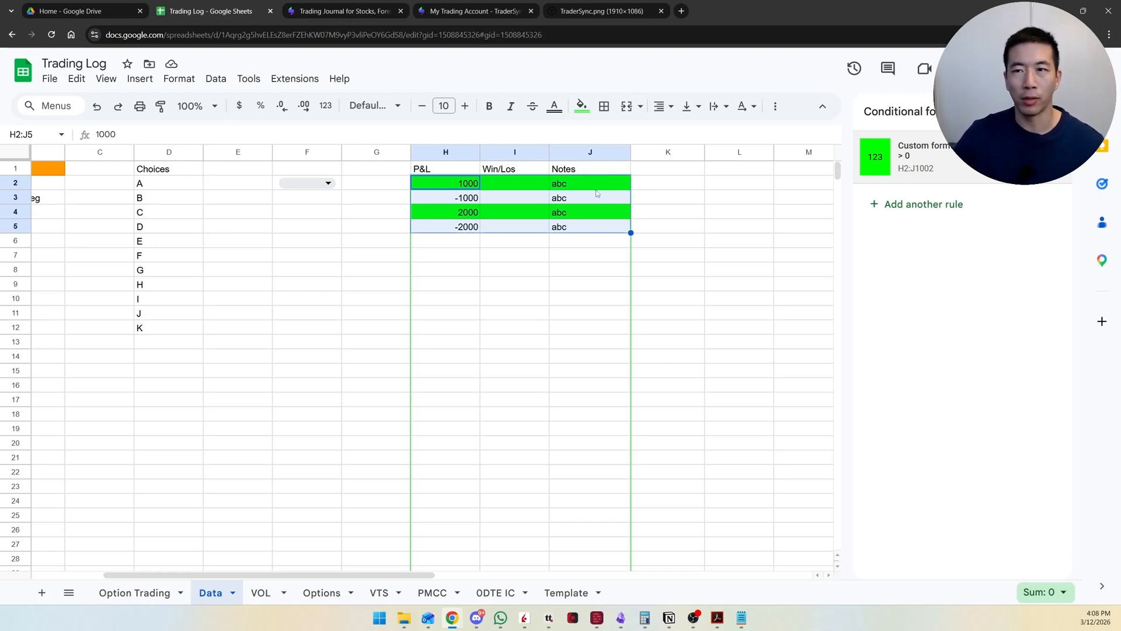
Step: Add a second conditional formatting rule on H2:J5 with the custom formula =$H2 < 0 and a red fill
{"action": "left_click", "coordinate": [929, 212]}
{"action": "left_click", "coordinate": [996, 291]}
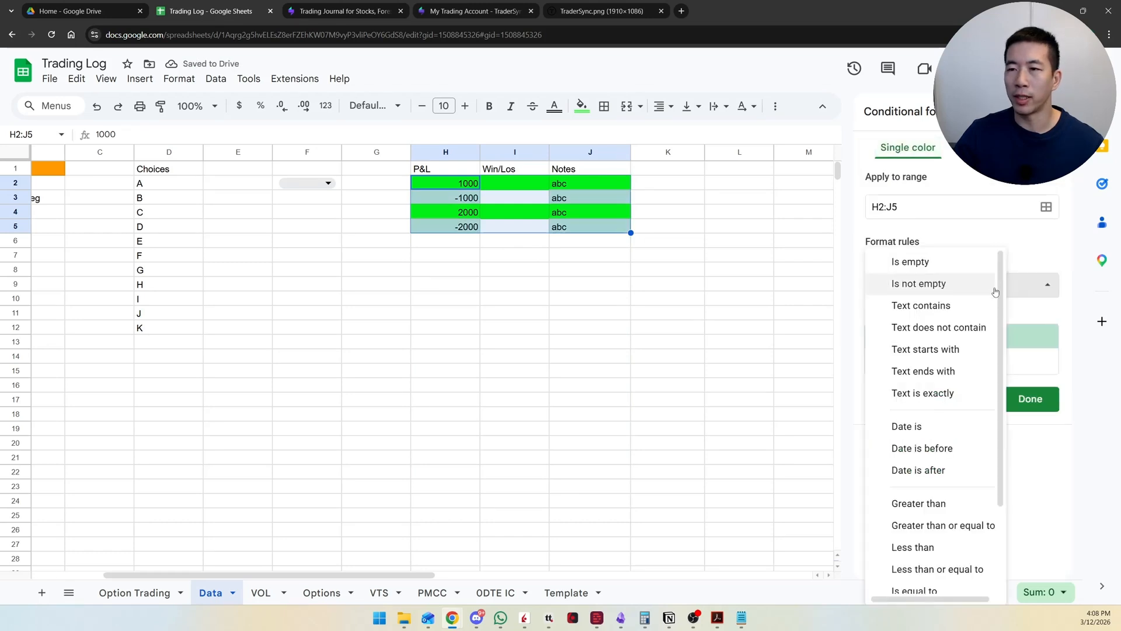
{"action": "scroll", "coordinate": [974, 485], "scroll_direction": "down", "scroll_amount": 2}
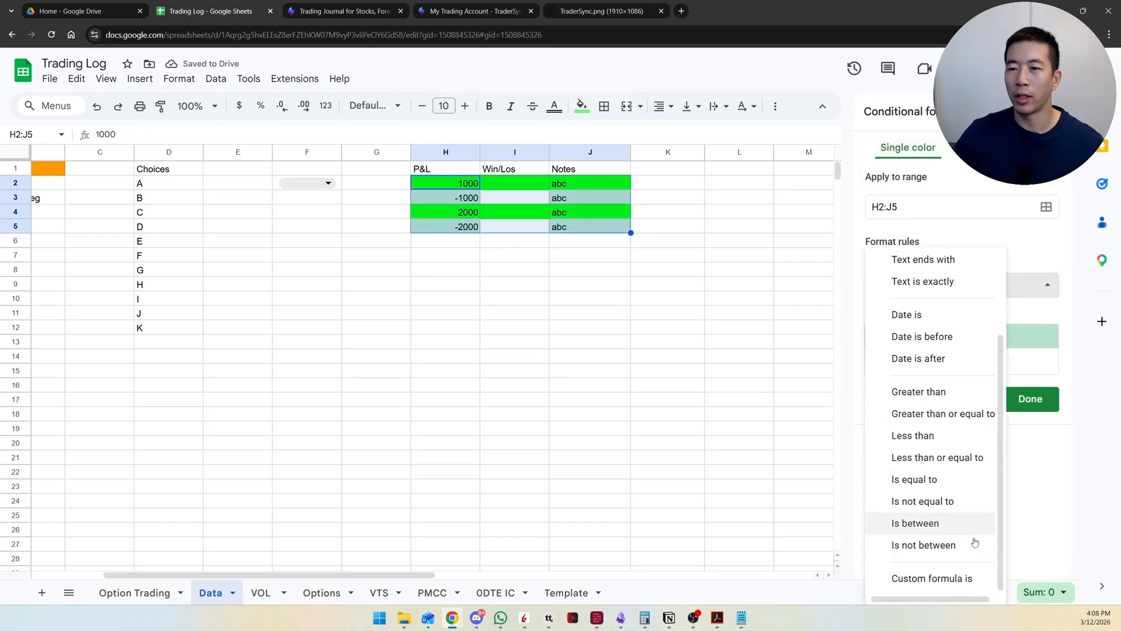
{"action": "left_click", "coordinate": [963, 578]}
{"action": "left_click", "coordinate": [914, 318]}
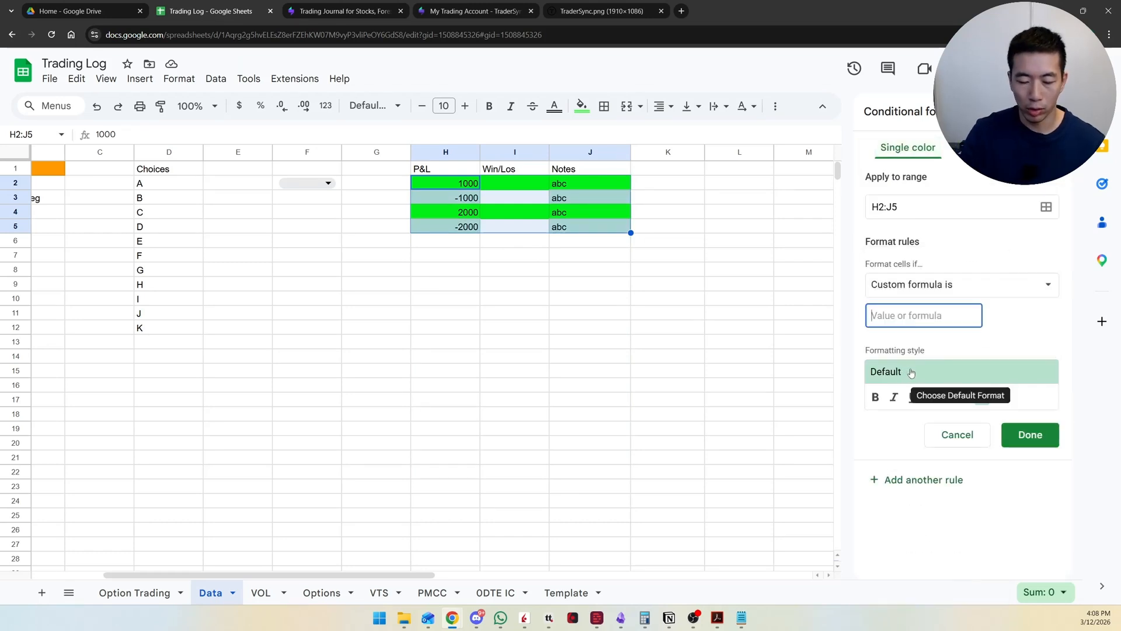
{"action": "type", "text": "=$H2"}
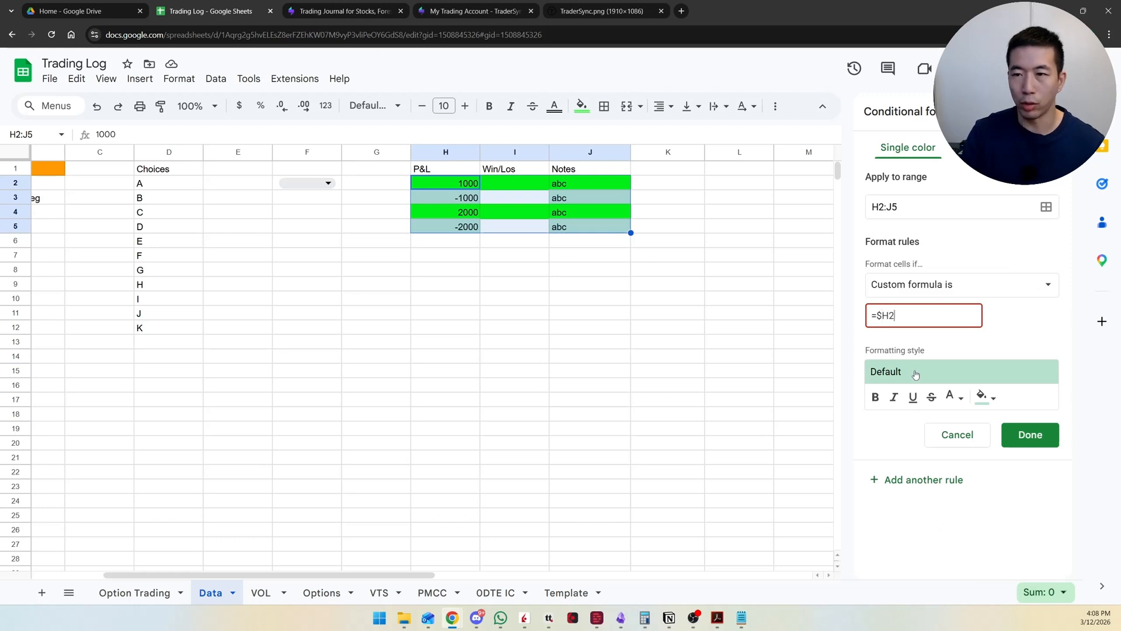
{"action": "type", "text": " <"}
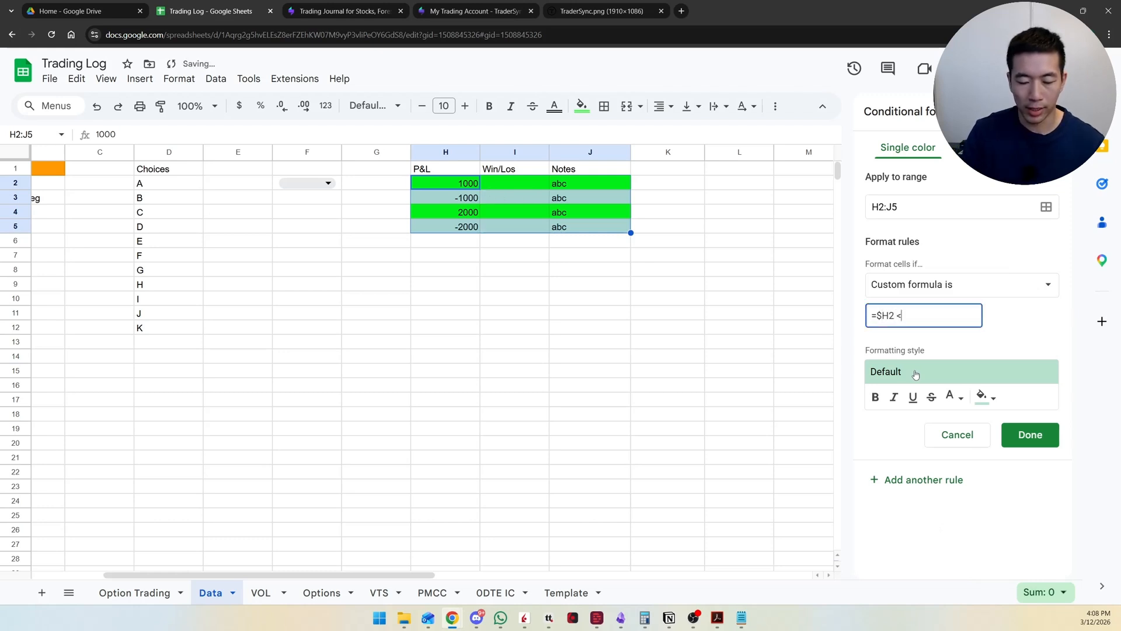
{"action": "type", "text": "0"}
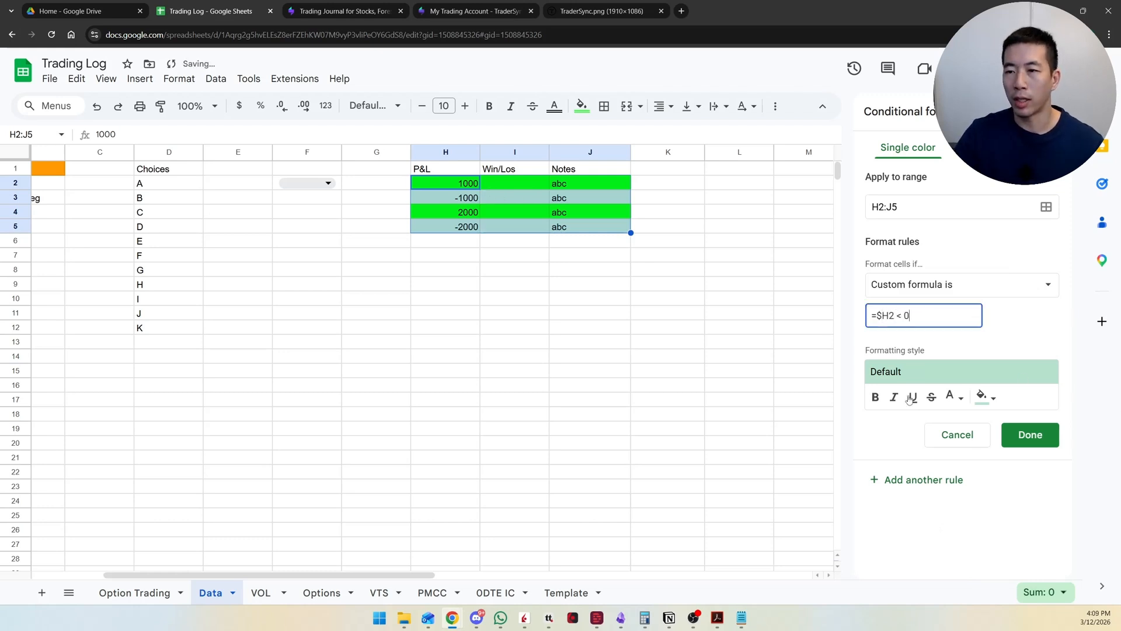
{"action": "left_click", "coordinate": [986, 398]}
{"action": "left_click", "coordinate": [865, 208]}
{"action": "left_click", "coordinate": [668, 284]}
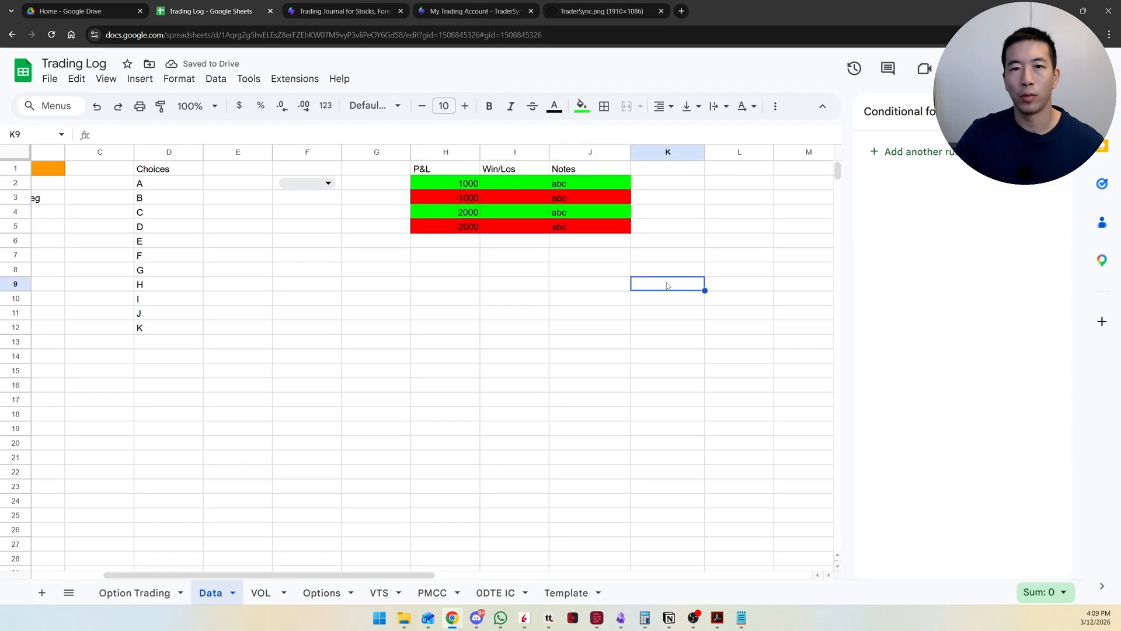
Step: Test the colour rules by setting the P&L value in H4 to -5000
{"action": "left_click", "coordinate": [466, 210]}
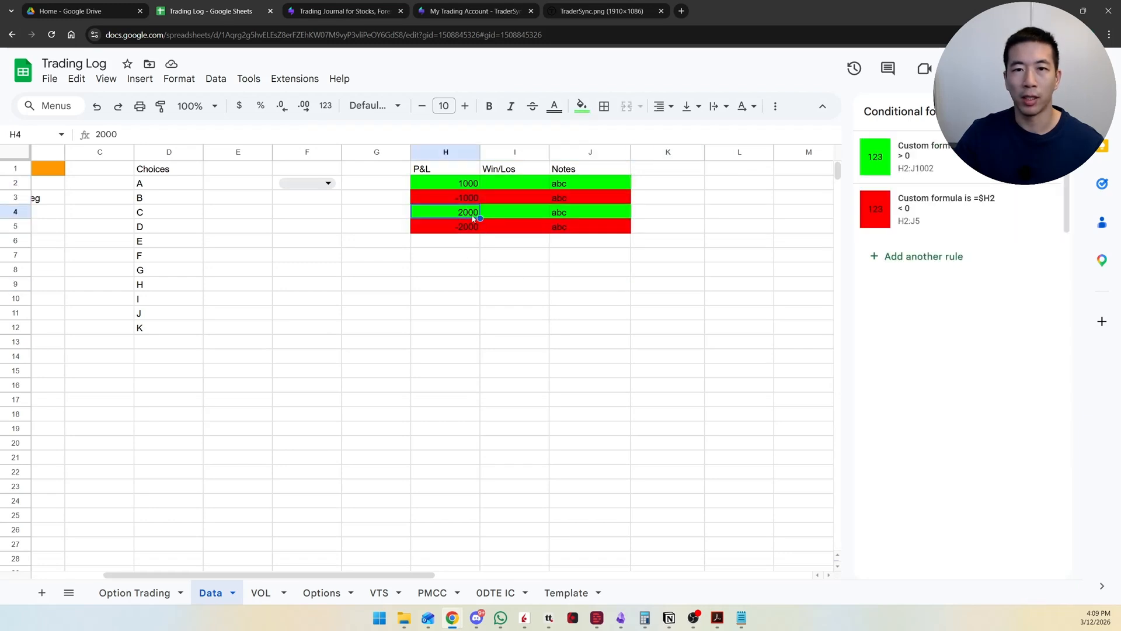
{"action": "type", "text": "-"}
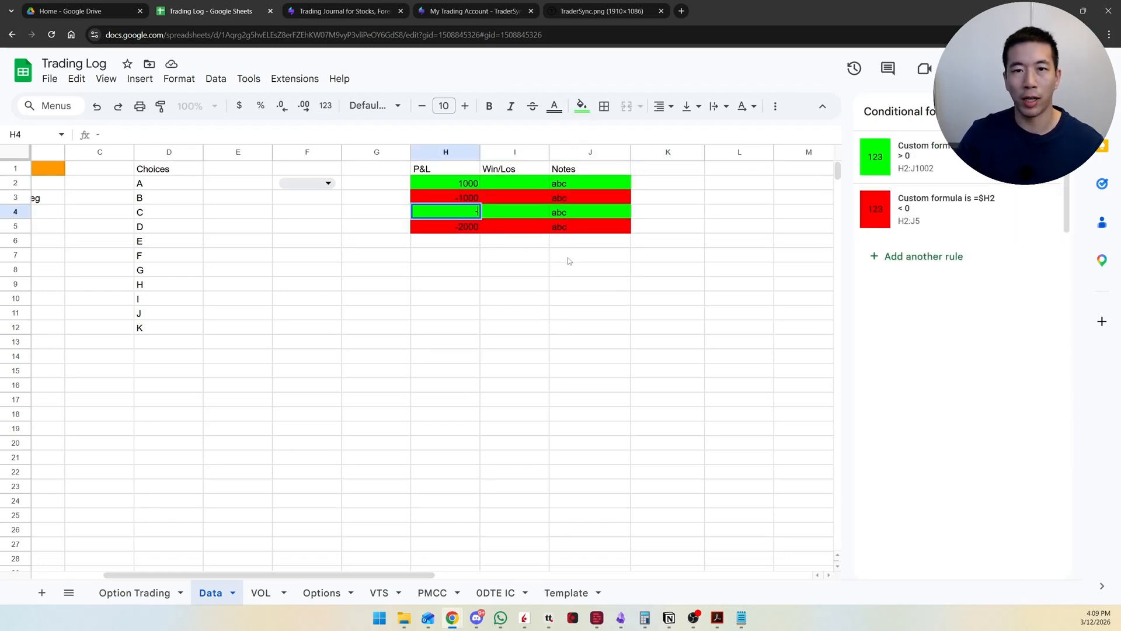
{"action": "type", "text": "500"}
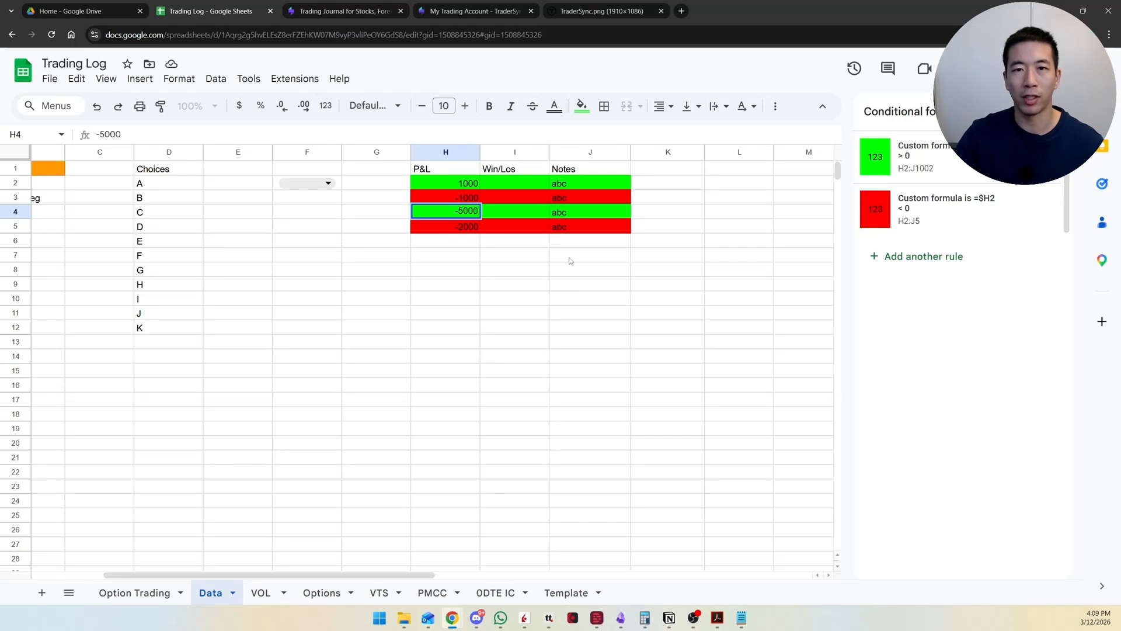
{"action": "type", "text": "0"}
{"action": "key", "text": "Tab"}
Step: Change the P&L value in H3 to 3000 to test the profit colouring
{"action": "left_click", "coordinate": [460, 199]}
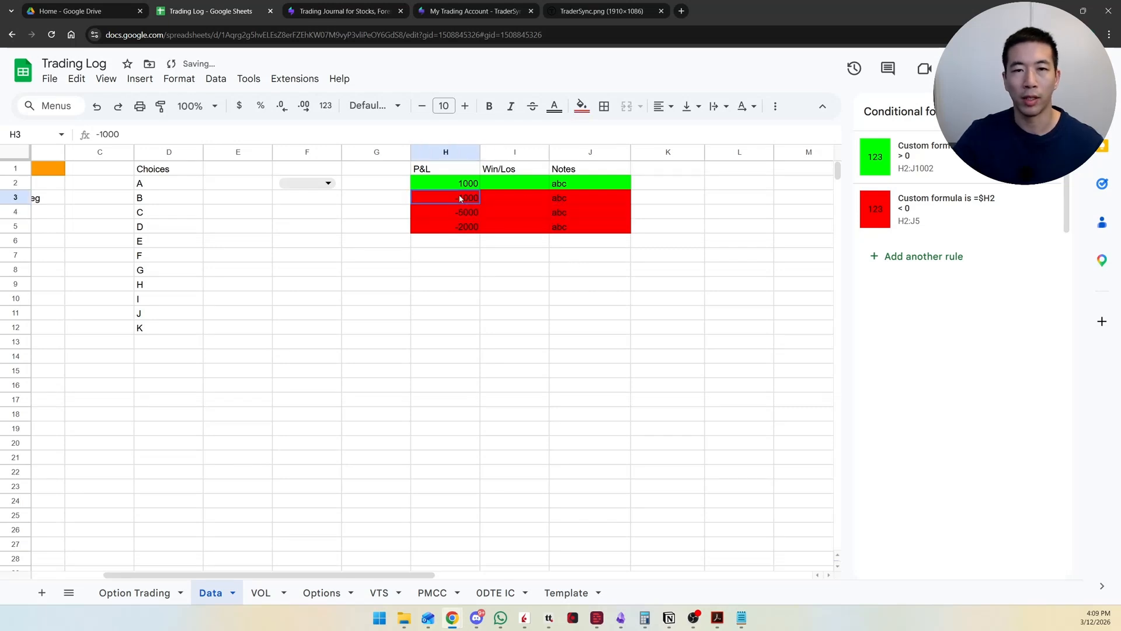
{"action": "type", "text": "-"}
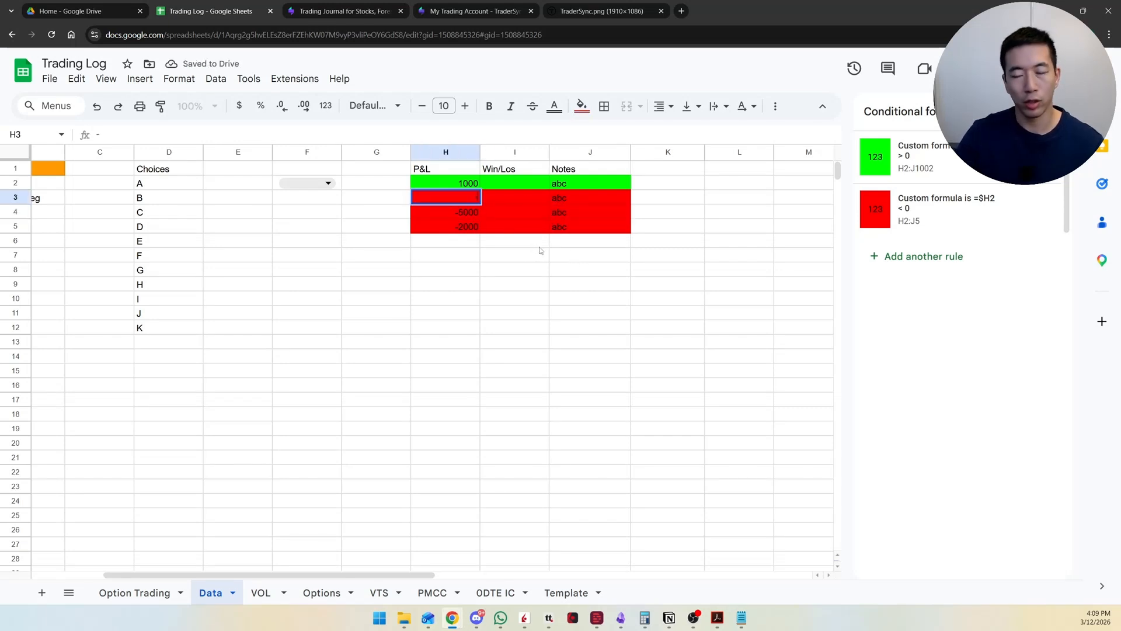
{"action": "key", "text": "BackSpace"}
{"action": "type", "text": "3000"}
{"action": "key", "text": "Return"}
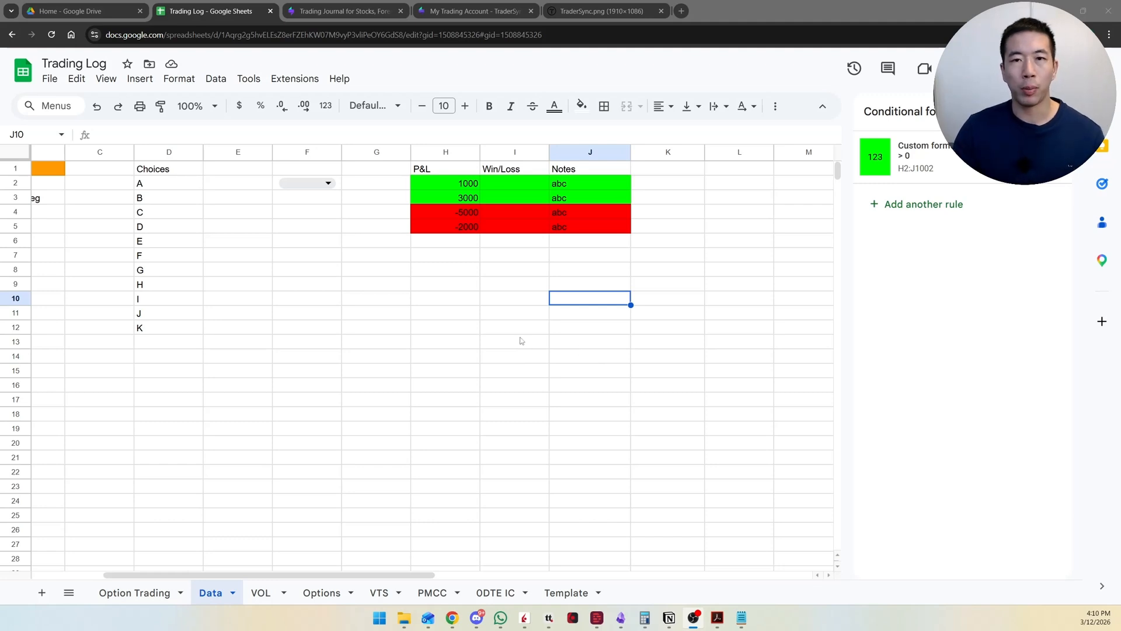
{"action": "left_click", "coordinate": [516, 193]}
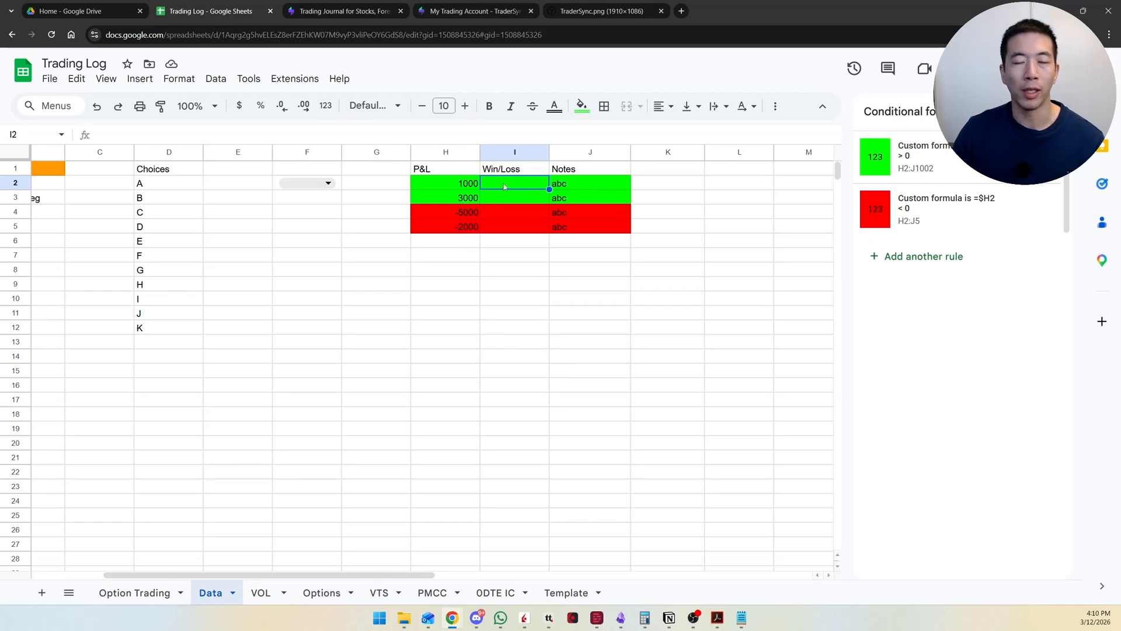
{"action": "left_click", "coordinate": [517, 216]}
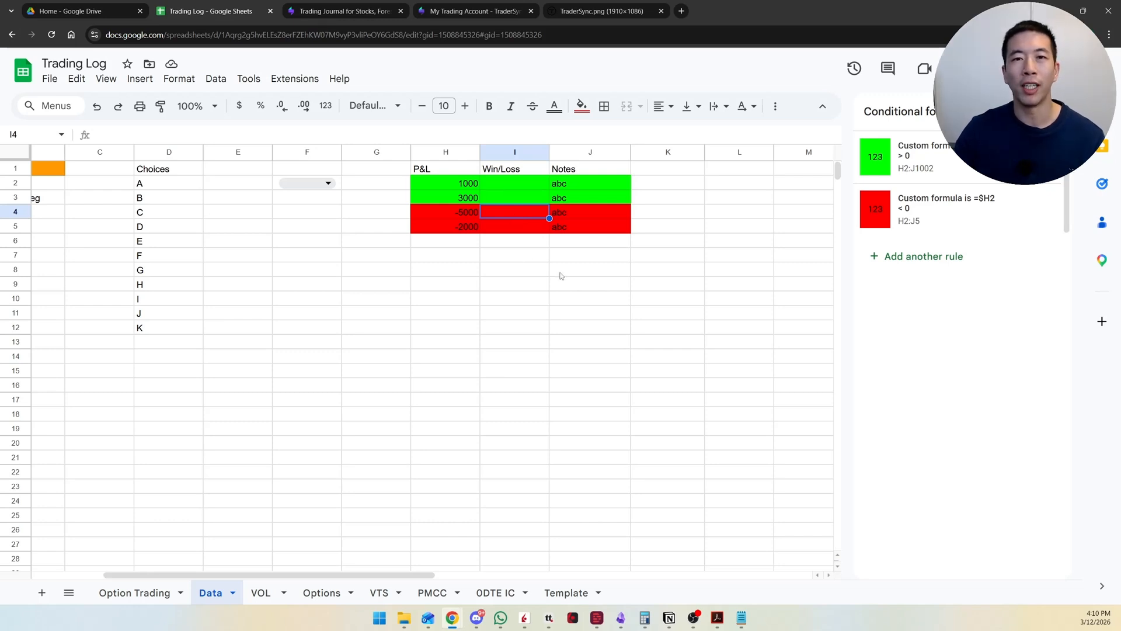
{"action": "left_click", "coordinate": [538, 274]}
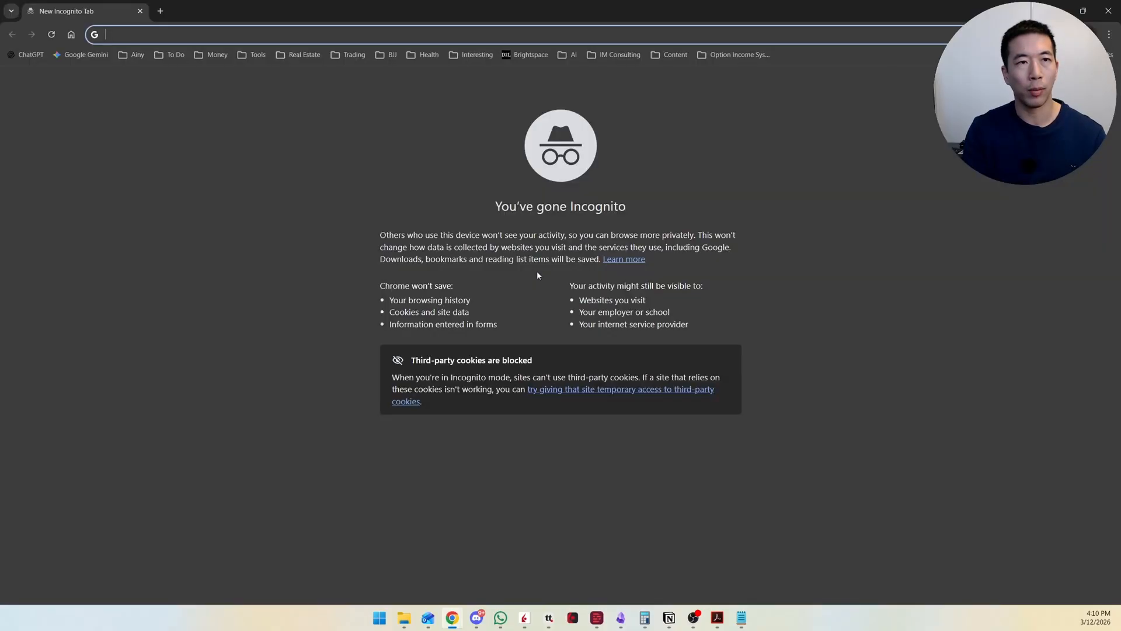
Step: Open ChatGPT in the incognito window and enter the prompt "google sheets, array formulas. i want to show W when my P&L is >= 0. L if < 0"
{"action": "type", "text": "chat"}
{"action": "key", "text": "Return"}
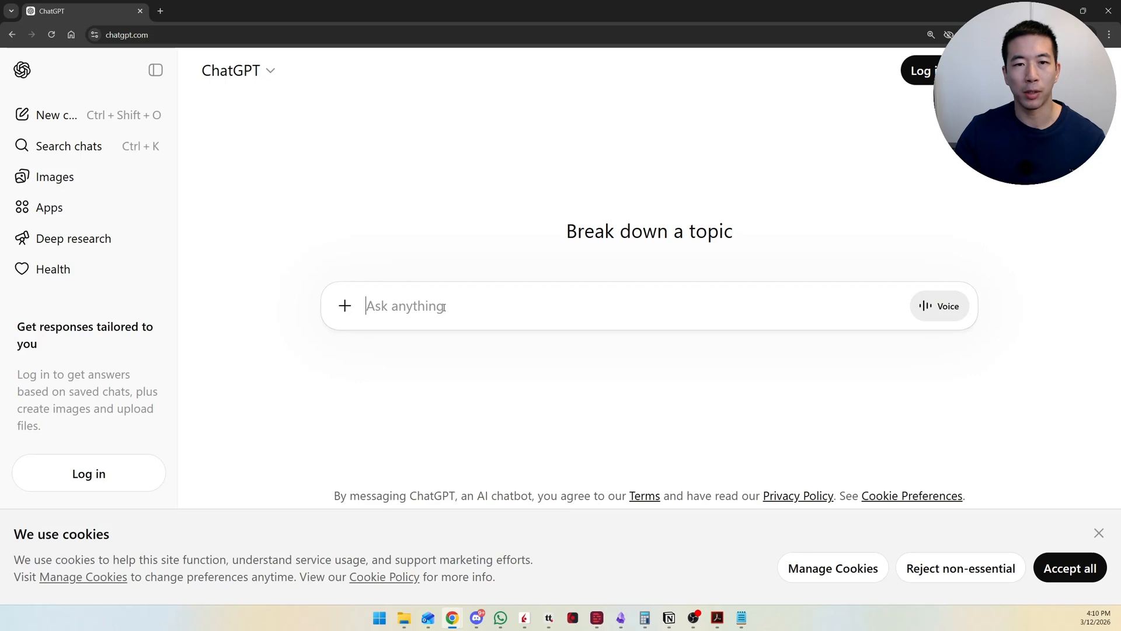
{"action": "type", "text": "google sheets, array formulas. i want to show W when my P&L is >= 0. L if < 0"}
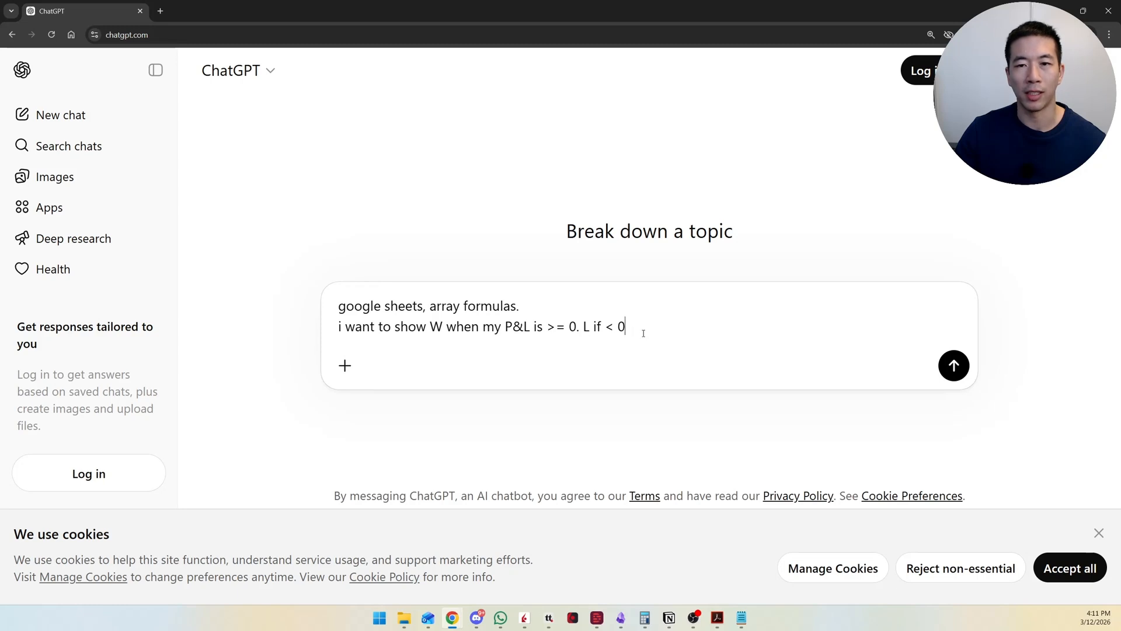
Step: Add "also leave it blank if there is no P&L" to the prompt, submit it and view the suggested formula
{"action": "type", "text": ". "}
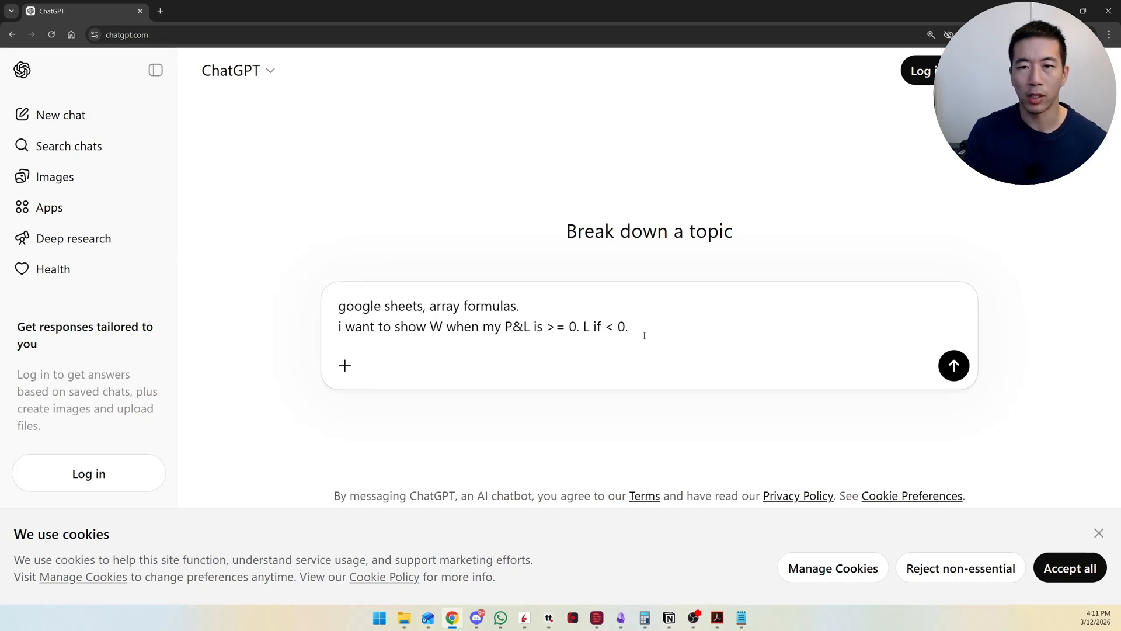
{"action": "type", "text": "also leav"}
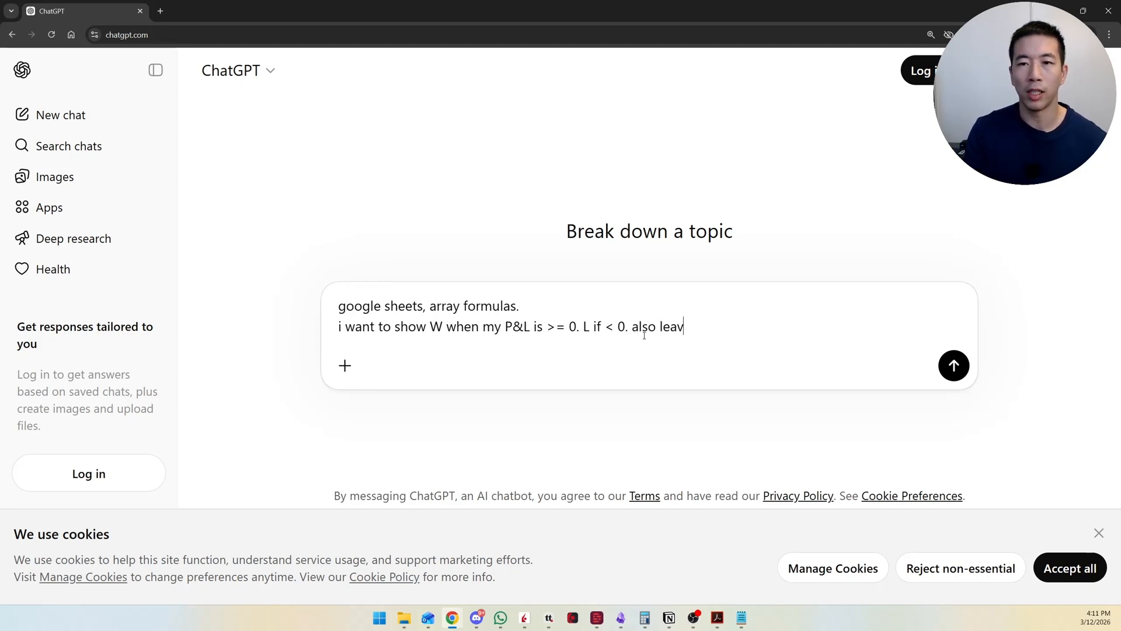
{"action": "type", "text": "e it blank if "}
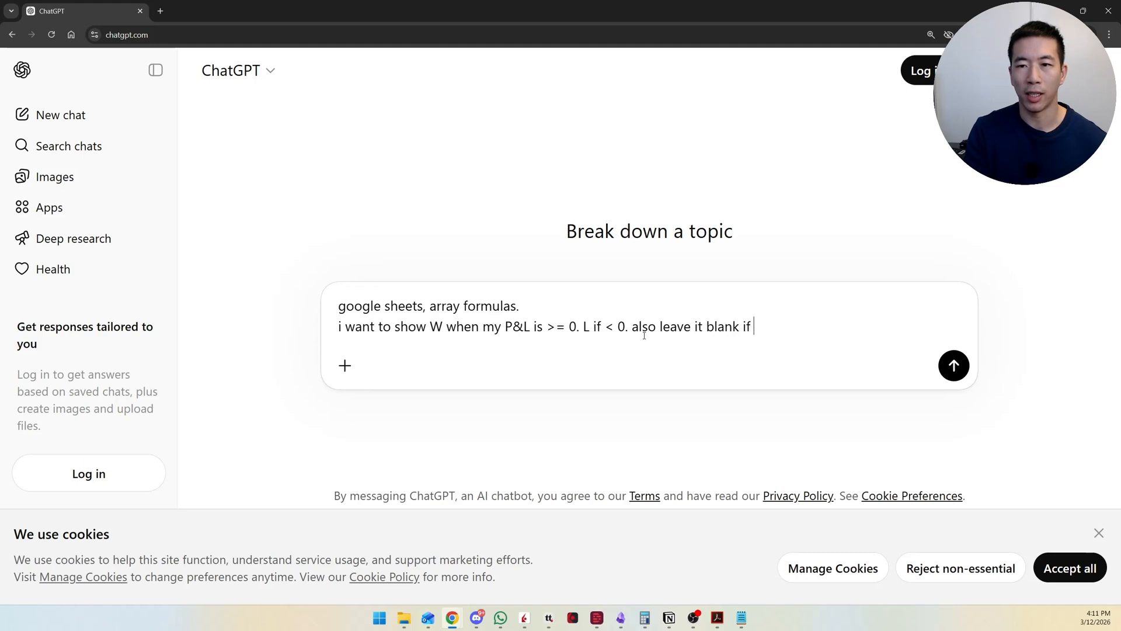
{"action": "type", "text": "there is no P&L"}
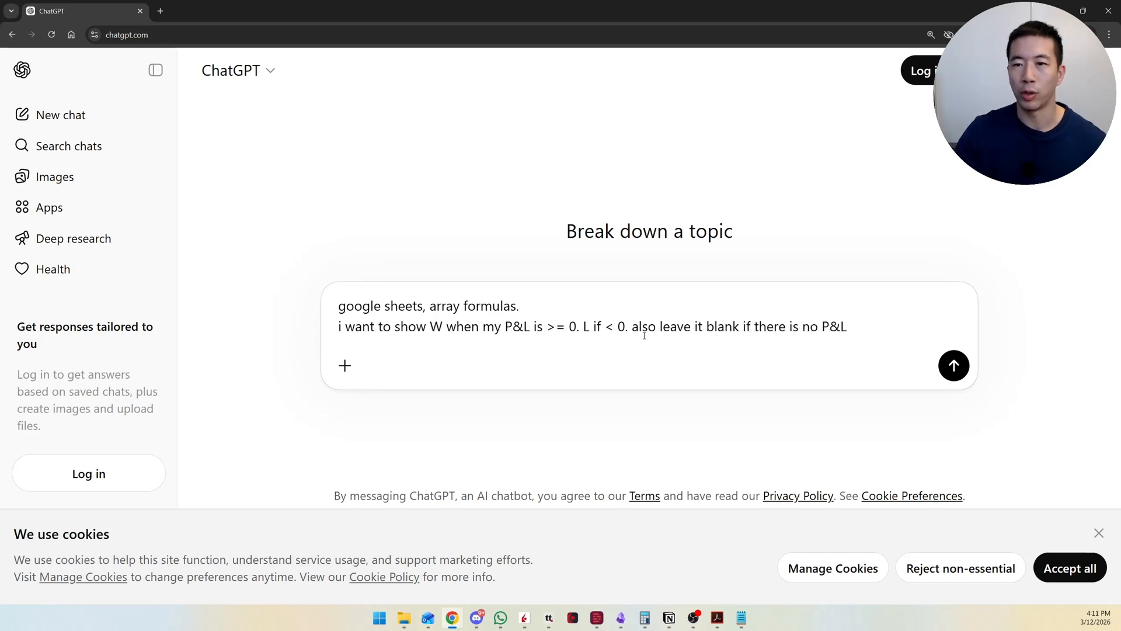
{"action": "key", "text": "Return"}
{"action": "scroll", "coordinate": [648, 324], "scroll_direction": "down", "scroll_amount": 2}
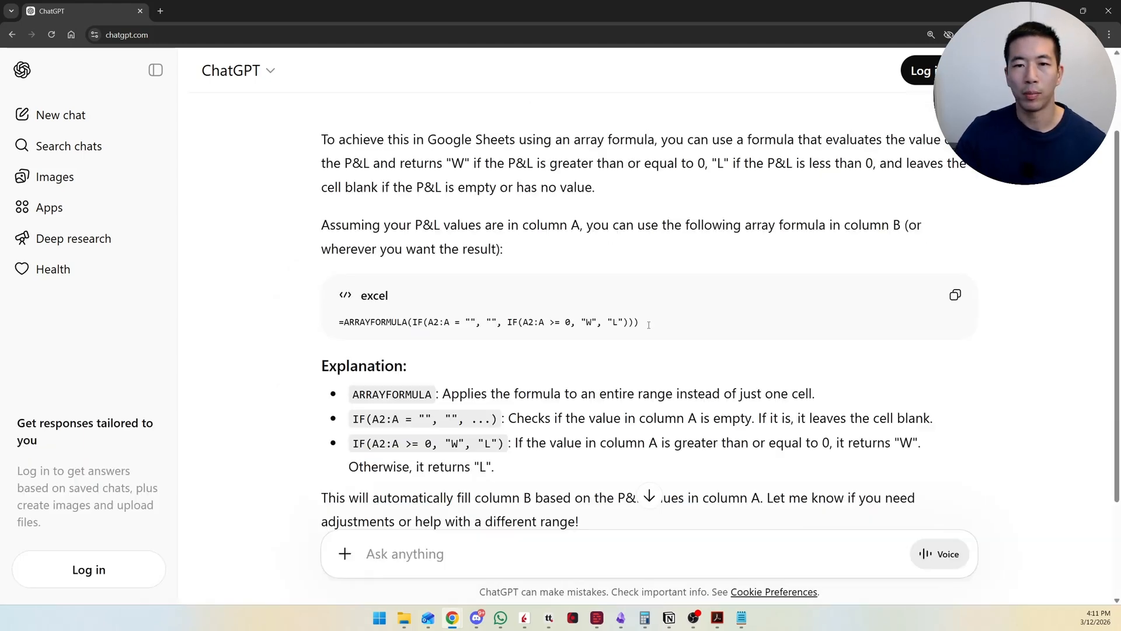
Step: Copy the suggested ARRAYFORMULA from the ChatGPT answer and paste it into cell I2 of the Trading Log in Google Sheets
{"action": "left_click_drag", "start_coordinate": [648, 325], "coordinate": [337, 324]}
{"action": "key", "text": "ctrl+c"}
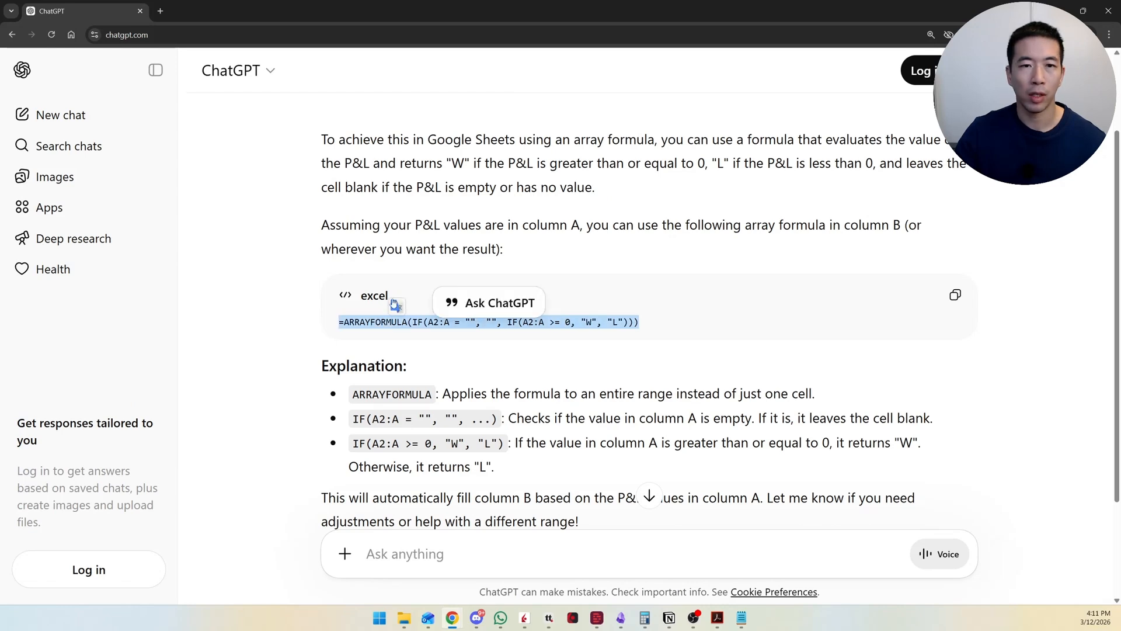
{"action": "left_click", "coordinate": [394, 304]}
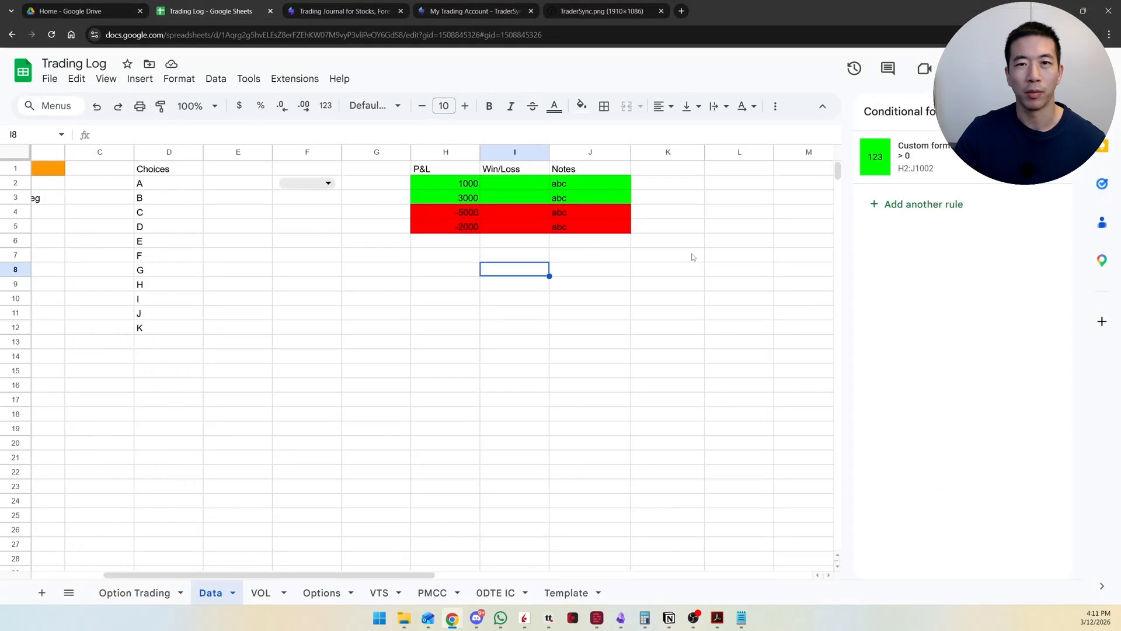
{"action": "left_click", "coordinate": [514, 183]}
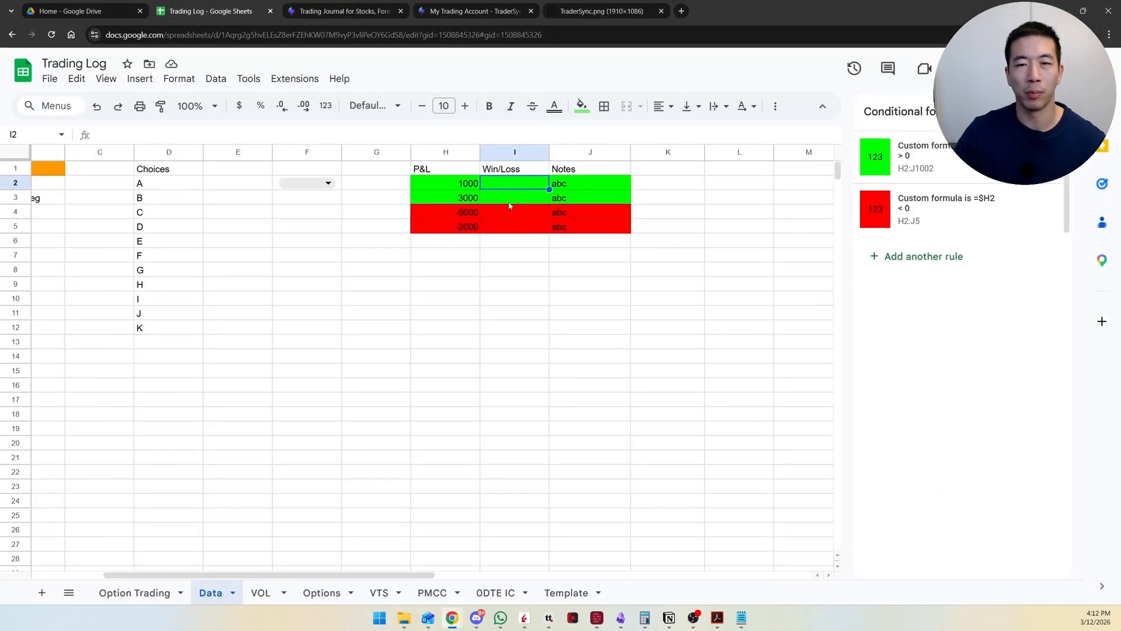
{"action": "left_click", "coordinate": [200, 135]}
{"action": "key", "text": "ctrl+v"}
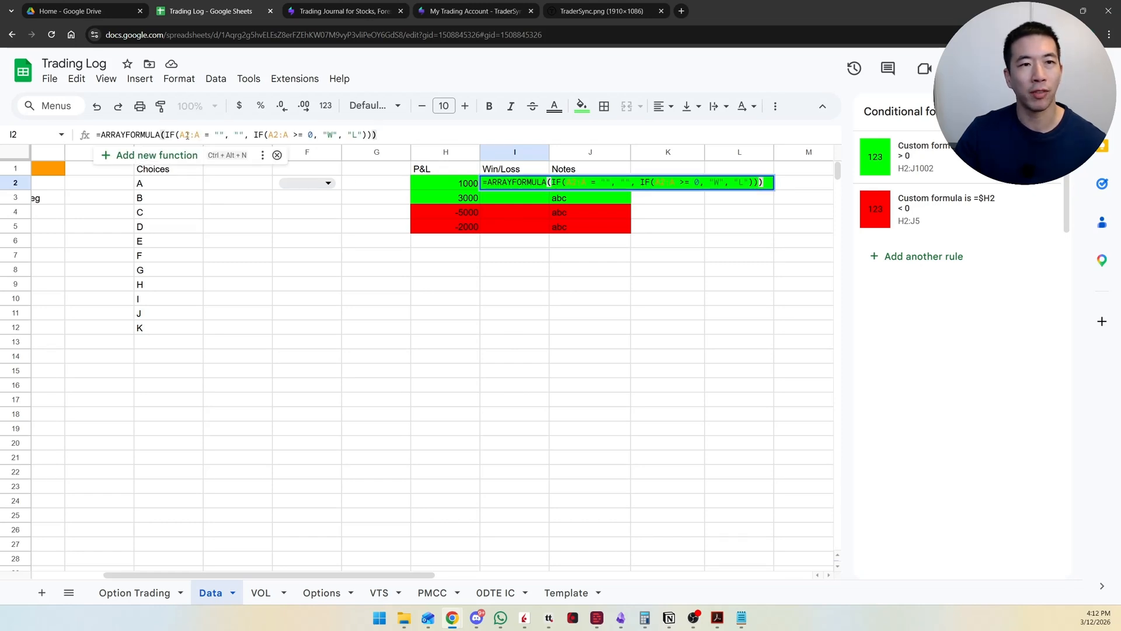
Step: Change both A2:A references in the pasted formula to H2:H and apply it to the Win/Loss column
{"action": "left_click_drag", "start_coordinate": [184, 135], "coordinate": [180, 135]}
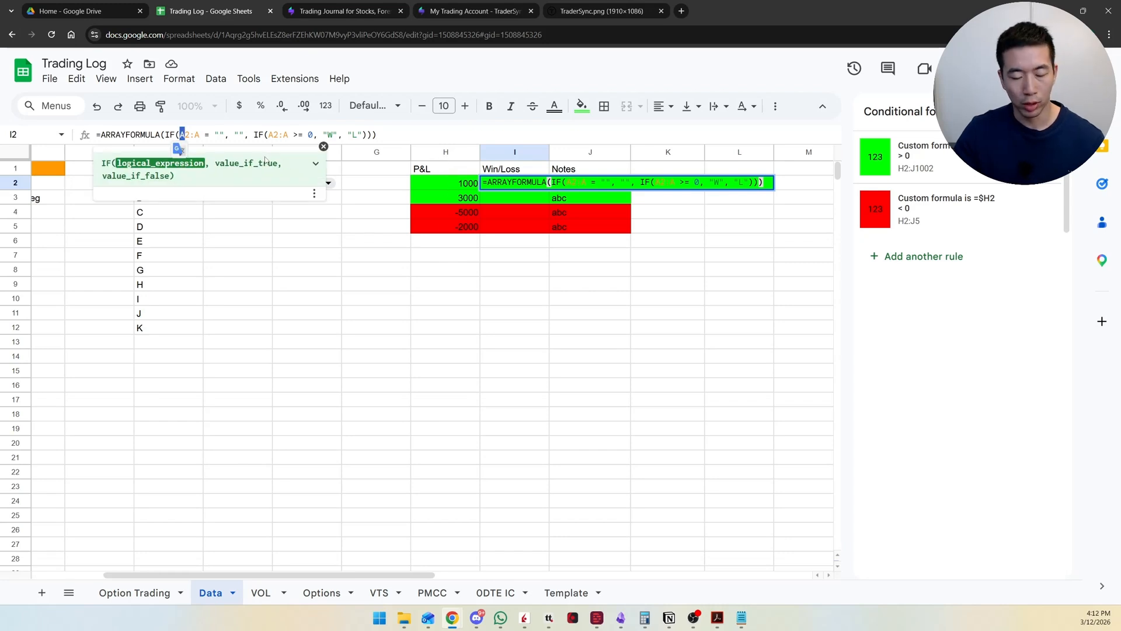
{"action": "type", "text": "H"}
{"action": "left_click_drag", "start_coordinate": [194, 135], "coordinate": [199, 135]}
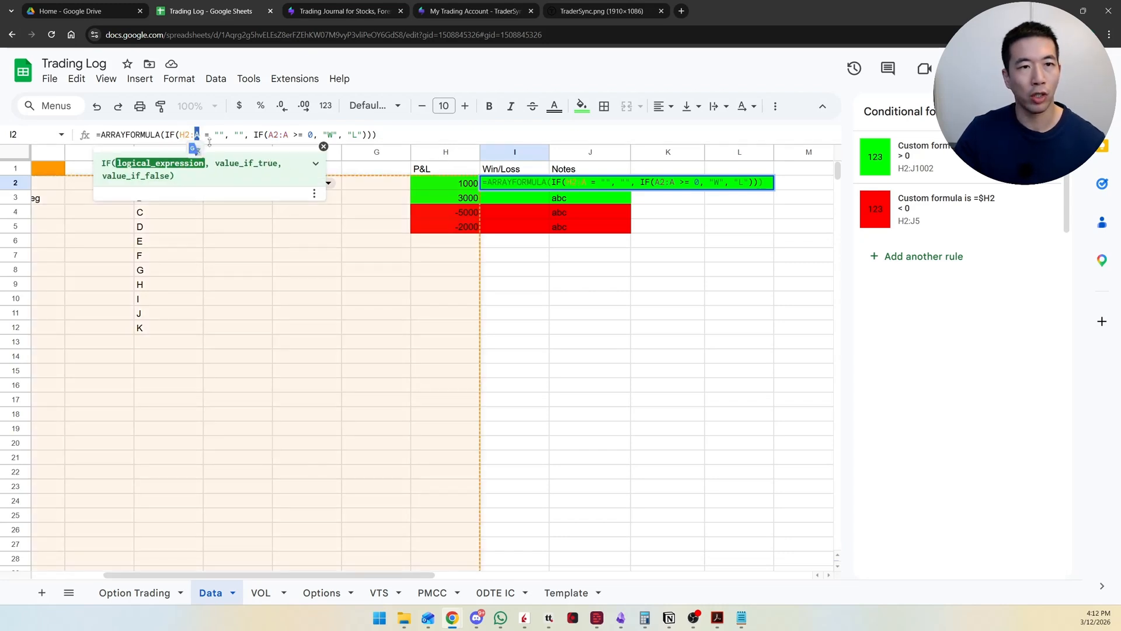
{"action": "type", "text": "H"}
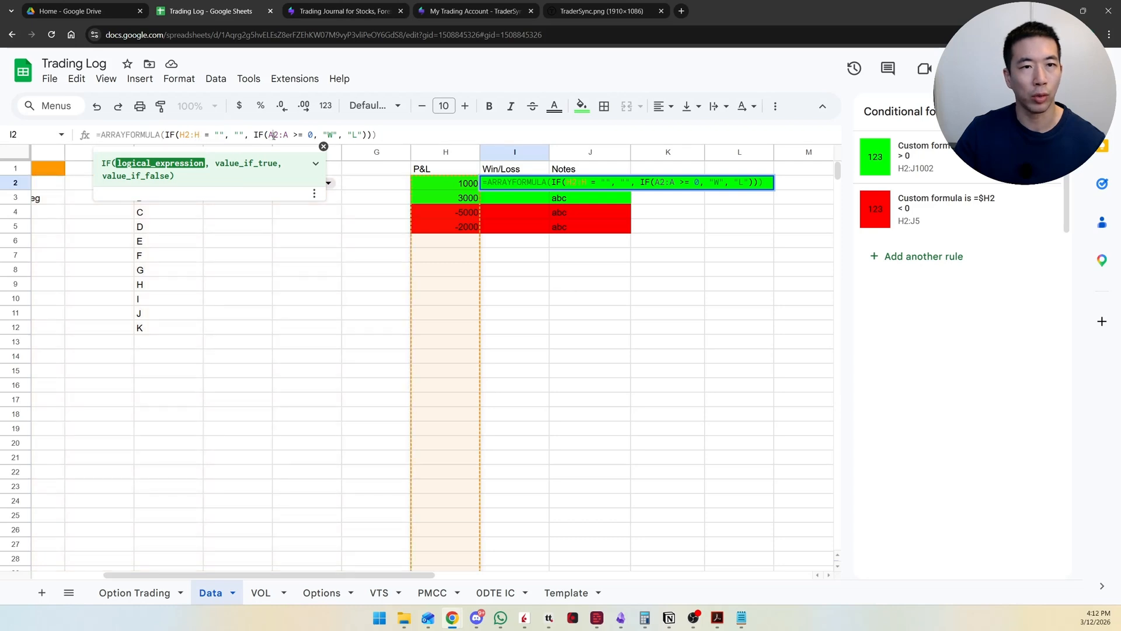
{"action": "left_click_drag", "start_coordinate": [269, 135], "coordinate": [284, 135]}
{"action": "type", "text": "H2:"}
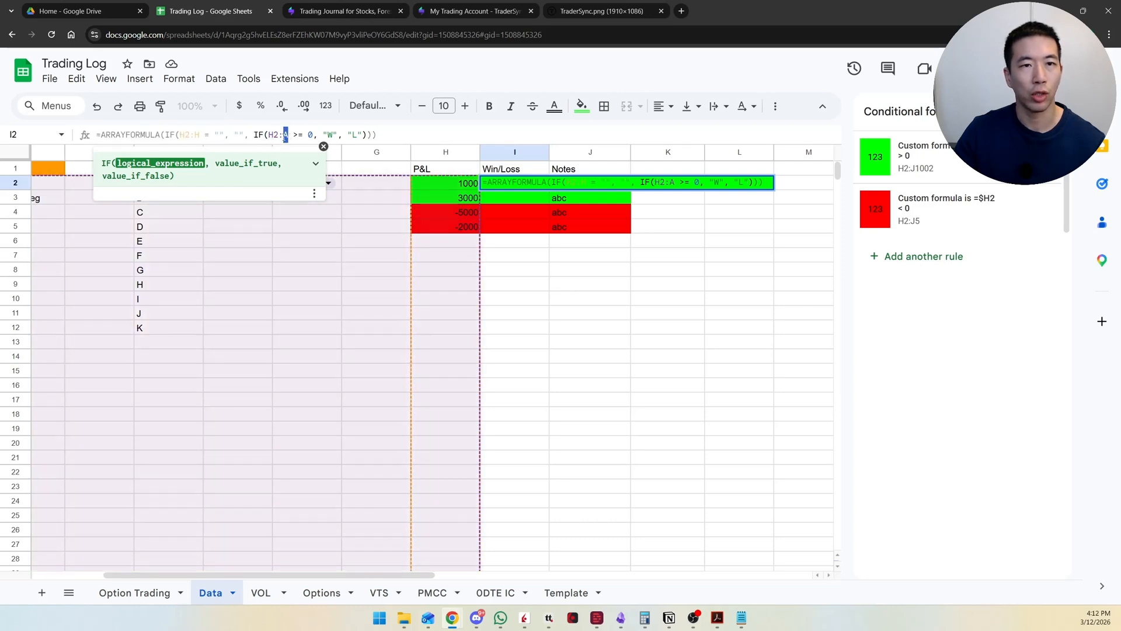
{"action": "type", "text": "H"}
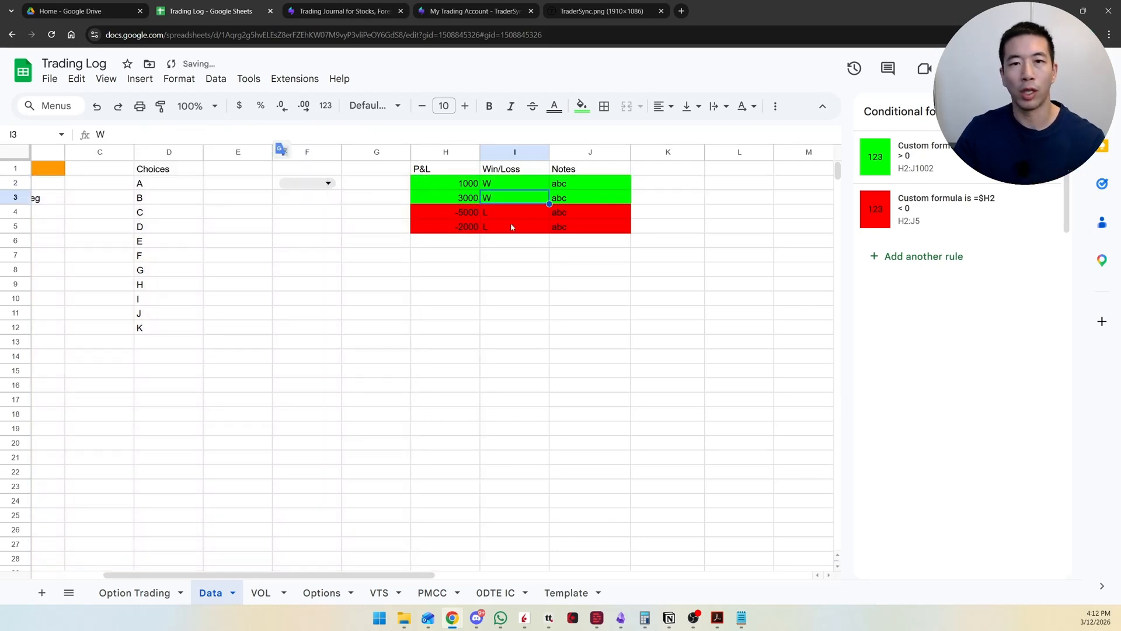
Step: Test the Win/Loss formula by setting the P&L value in H4 to 0
{"action": "key", "text": "ctrl+plus"}
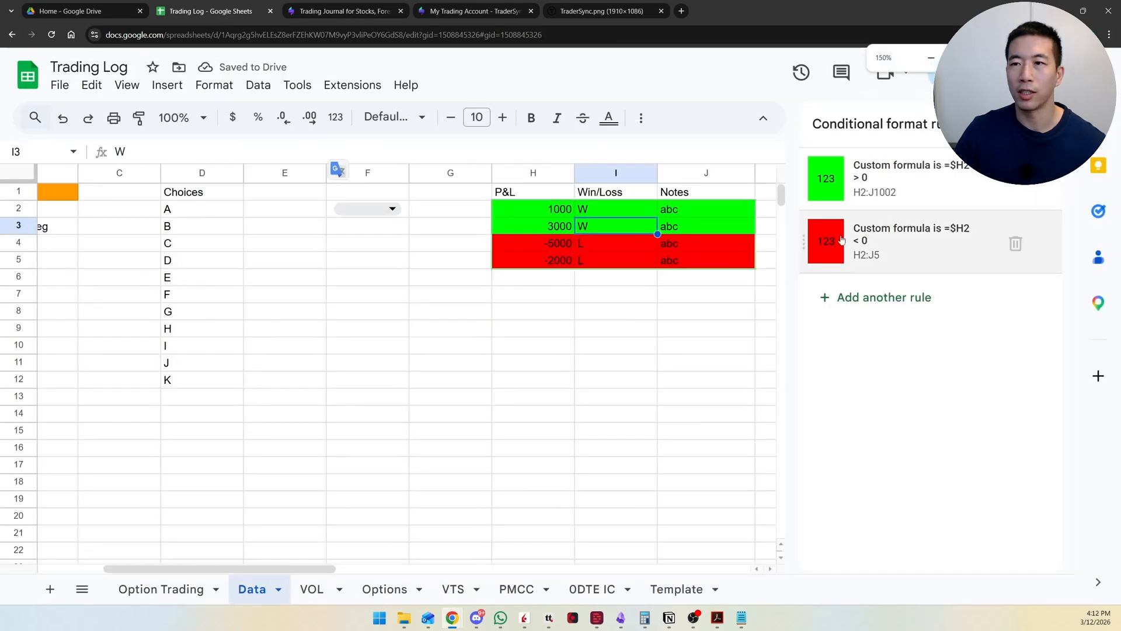
{"action": "key", "text": "Left"}
{"action": "left_click", "coordinate": [590, 225]}
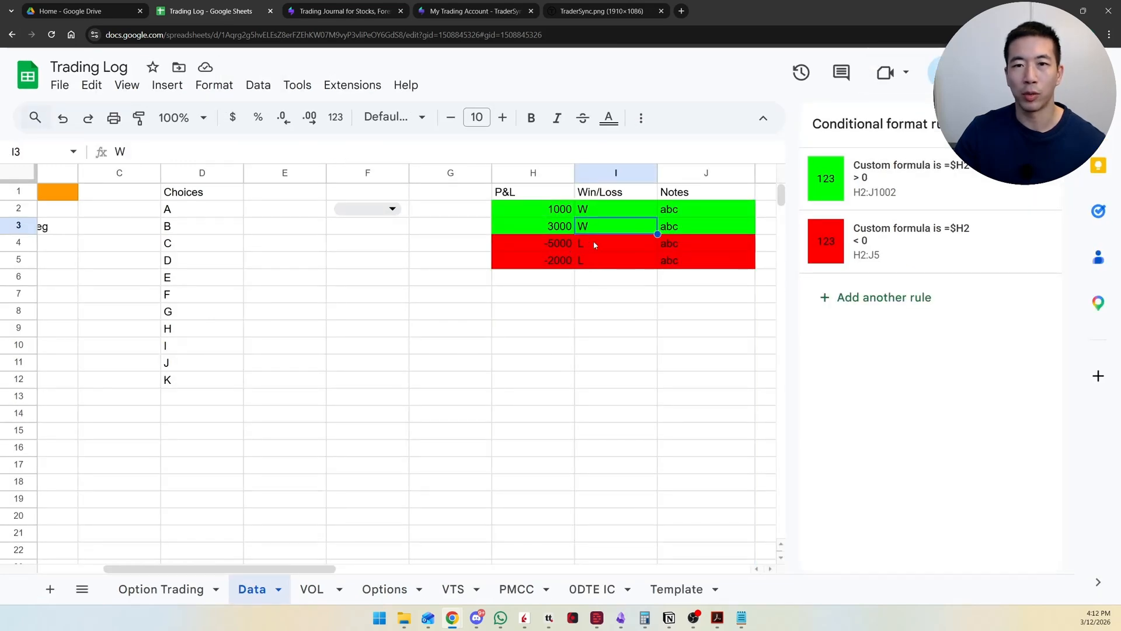
{"action": "left_click", "coordinate": [567, 243]}
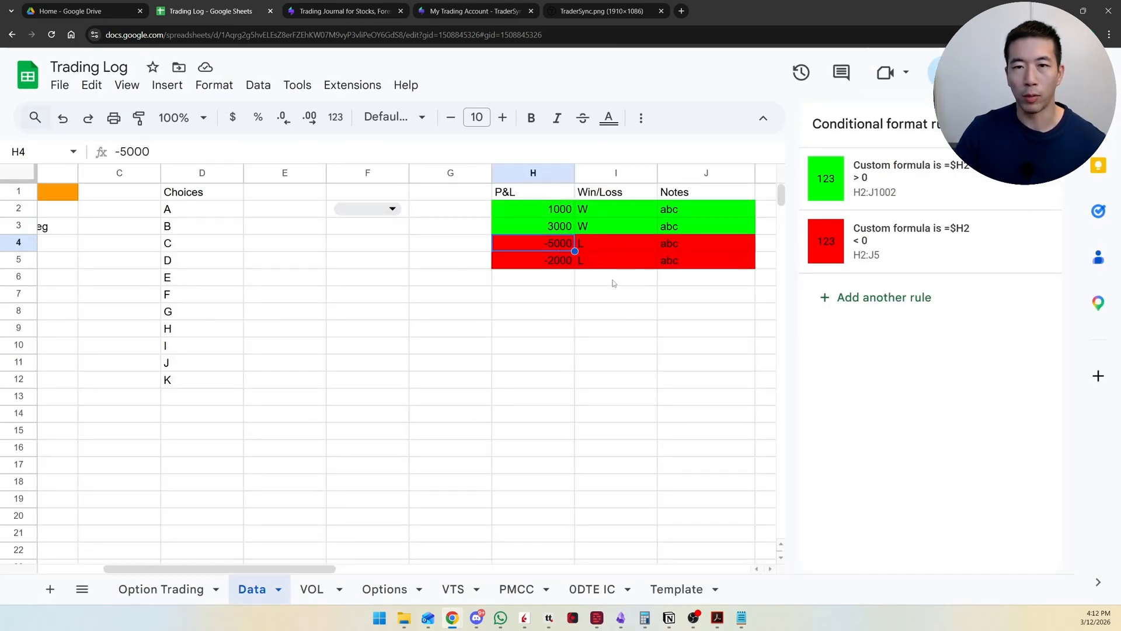
{"action": "type", "text": "0"}
{"action": "key", "text": "Tab"}
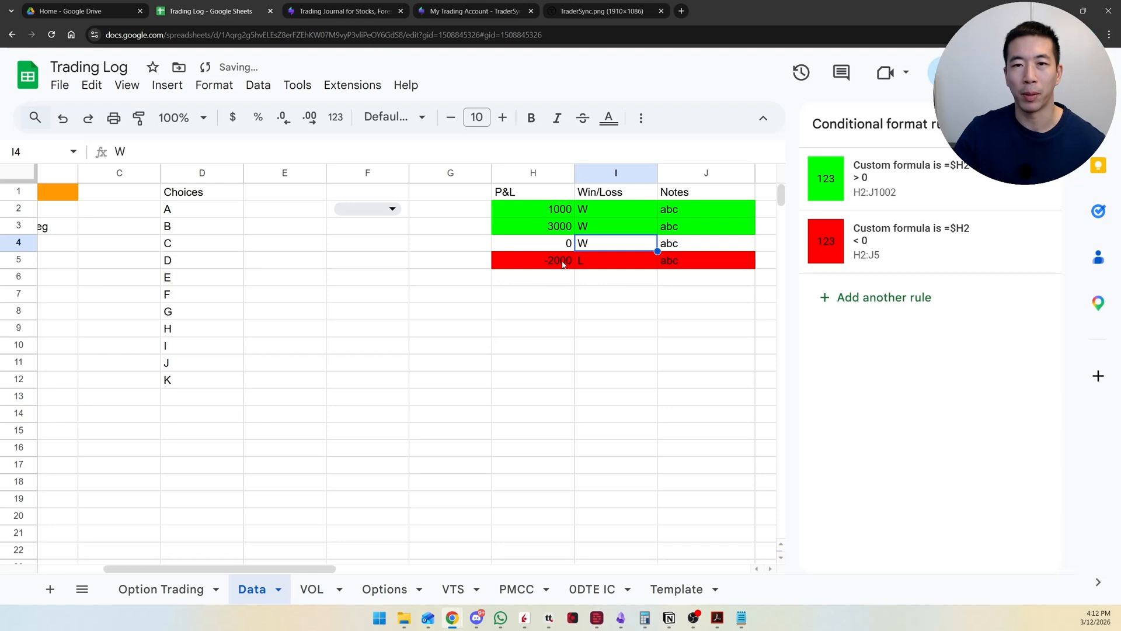
Step: Clear the P&L value in H4 and check the Win/Loss cell beside it
{"action": "left_click", "coordinate": [555, 246]}
{"action": "key", "text": "Delete"}
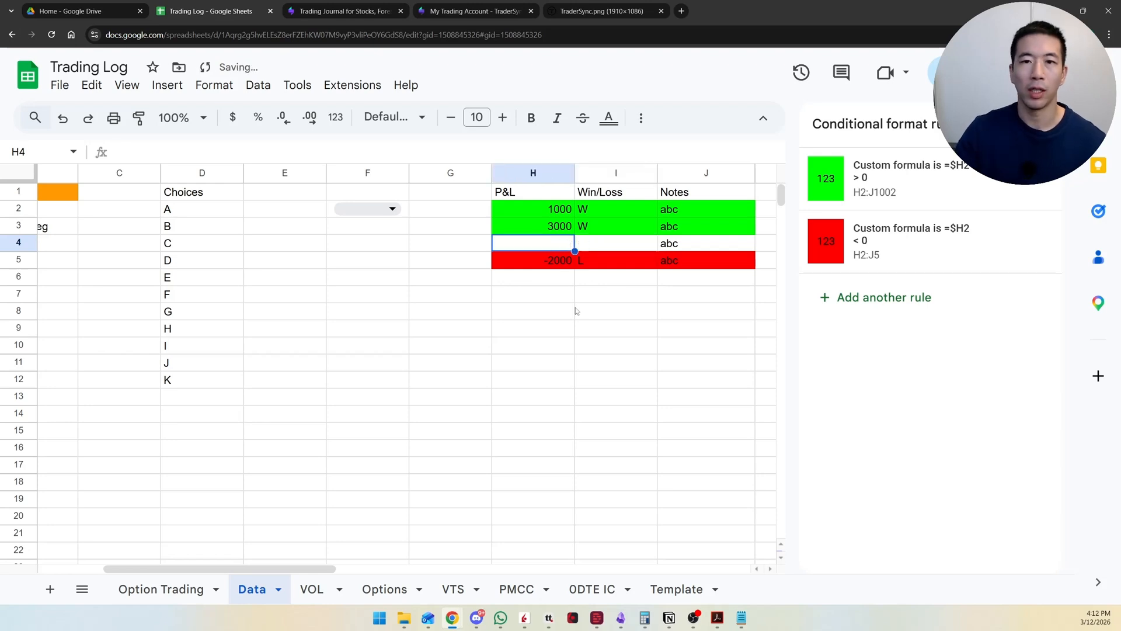
{"action": "left_click", "coordinate": [594, 242]}
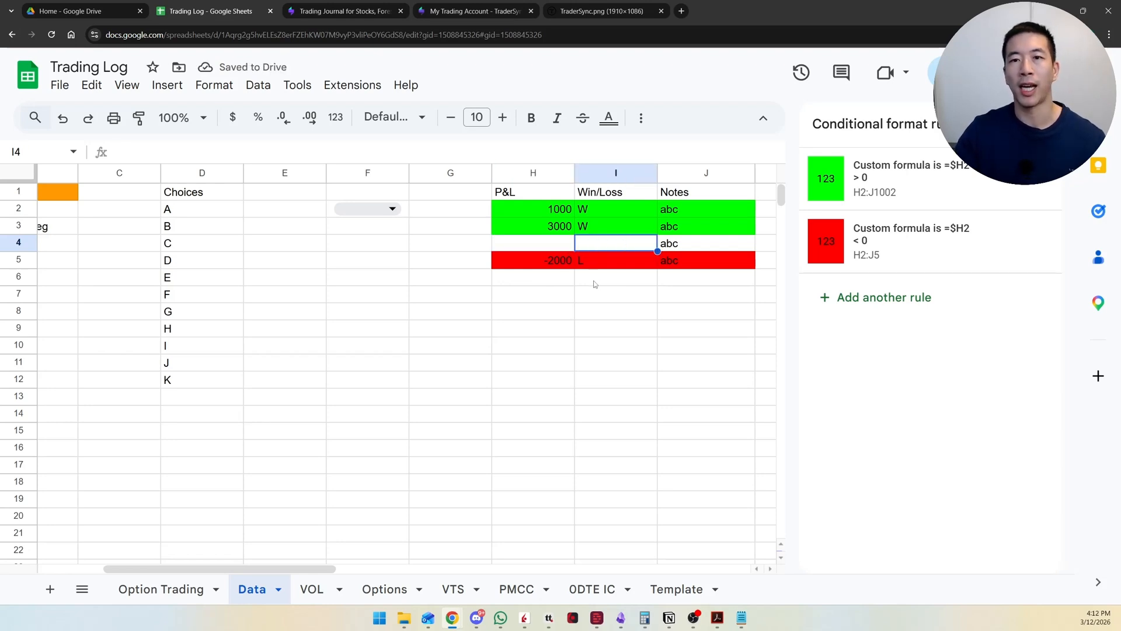